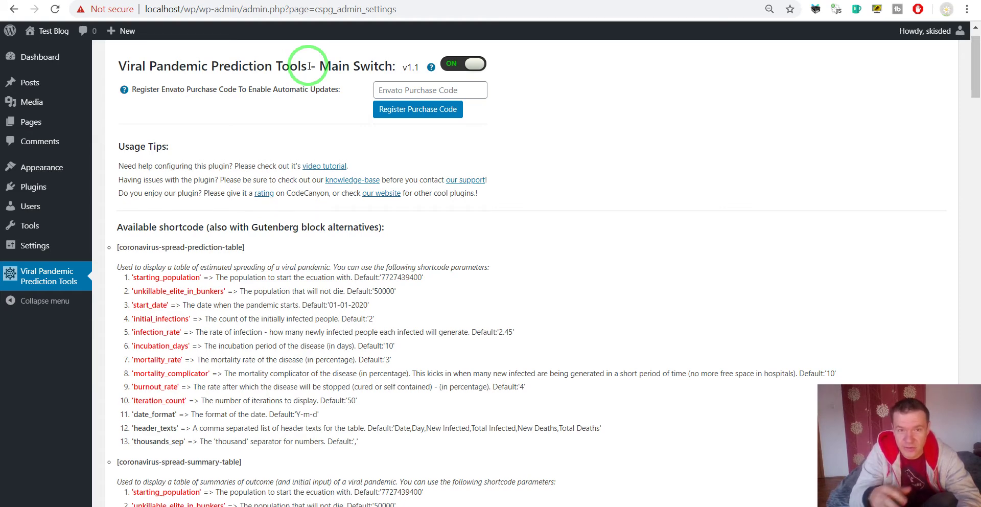
Switch to the plugin's CodeCanyon page and read the Version 1.1 changelog entries on bugfixes and configurable parameter descriptions
click(408, 67)
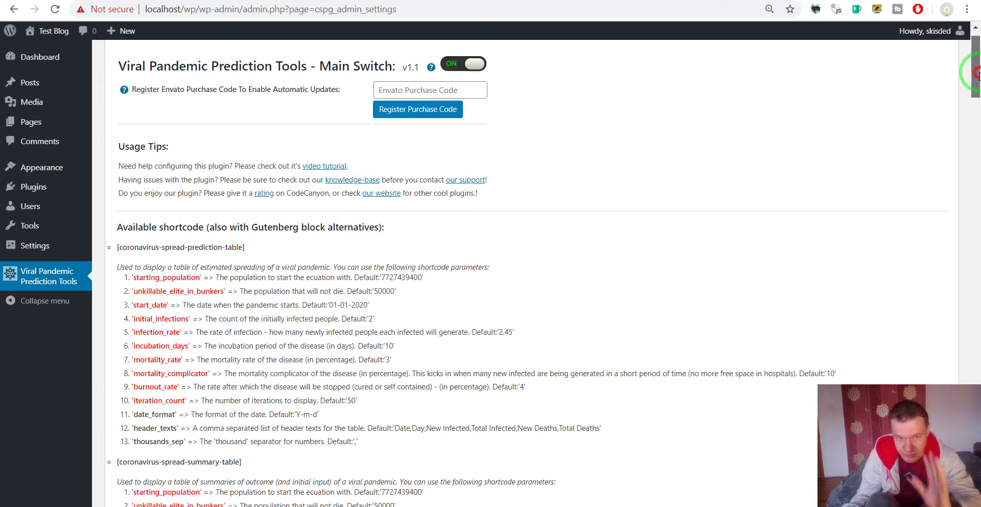
key(ctrl+Tab)
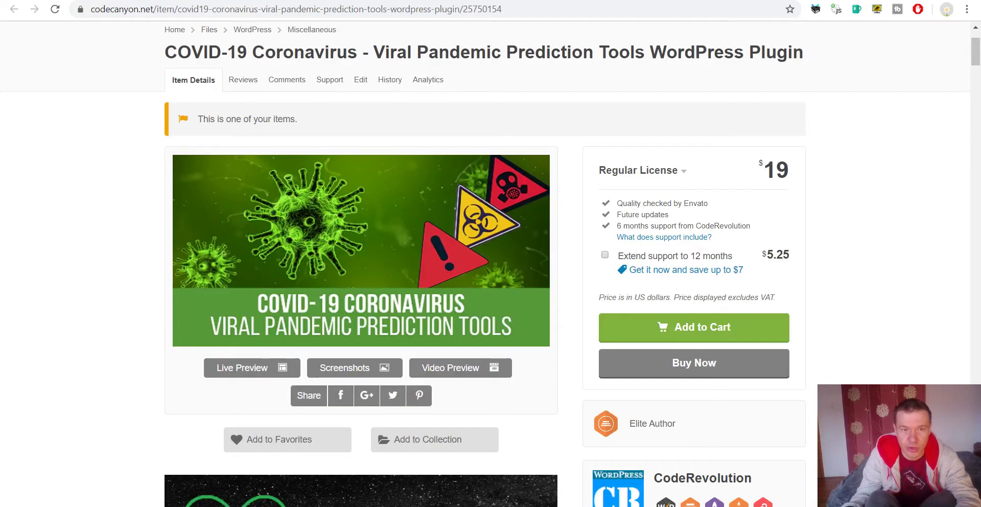
scroll(324, 105, down, 10)
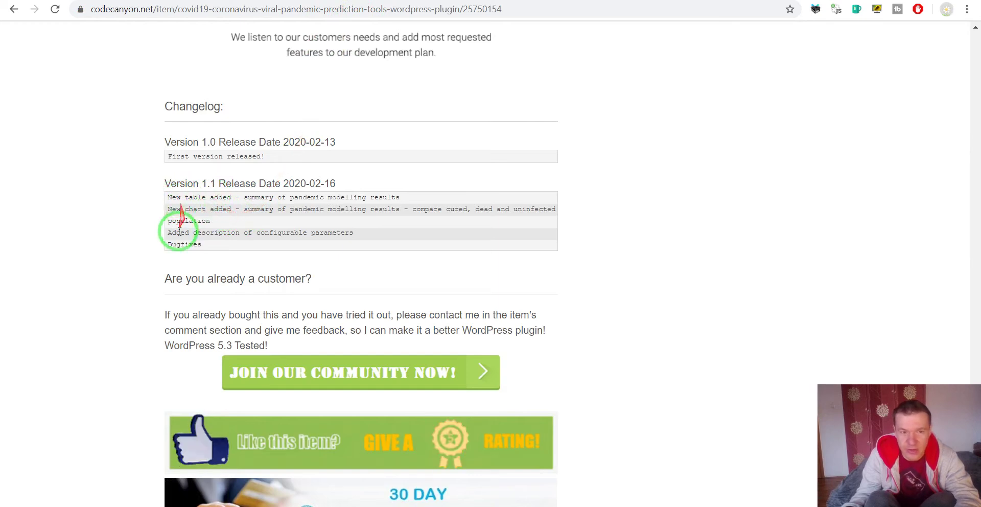
double_click(172, 244)
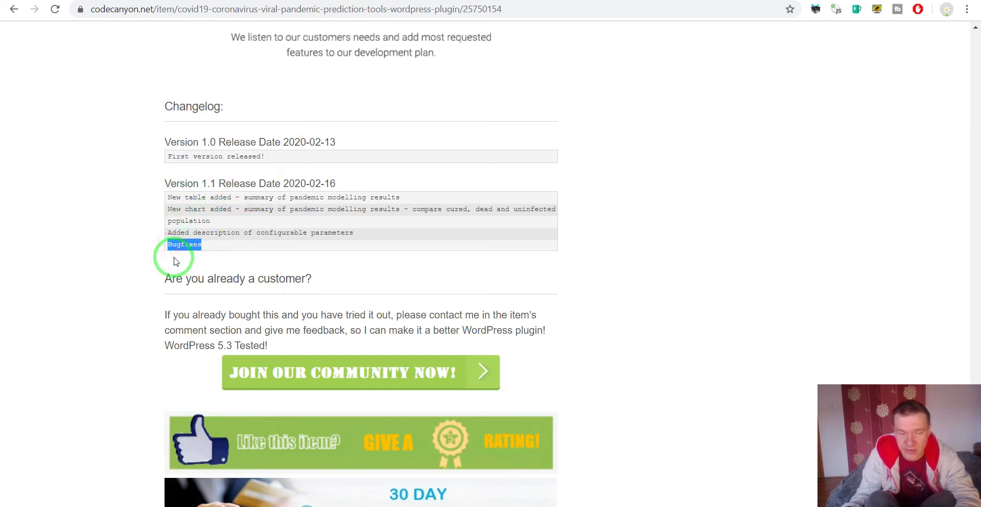
drag(168, 232, 355, 233)
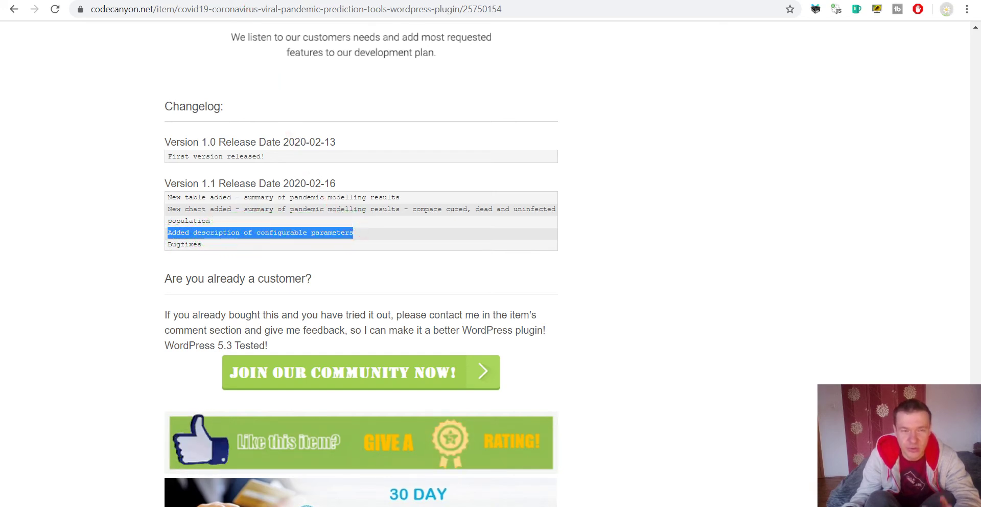
Return to the plugin settings and examine the coronavirus-population-decline-chart shortcode parameters, from starting population through mortality complicator
click(89, 1)
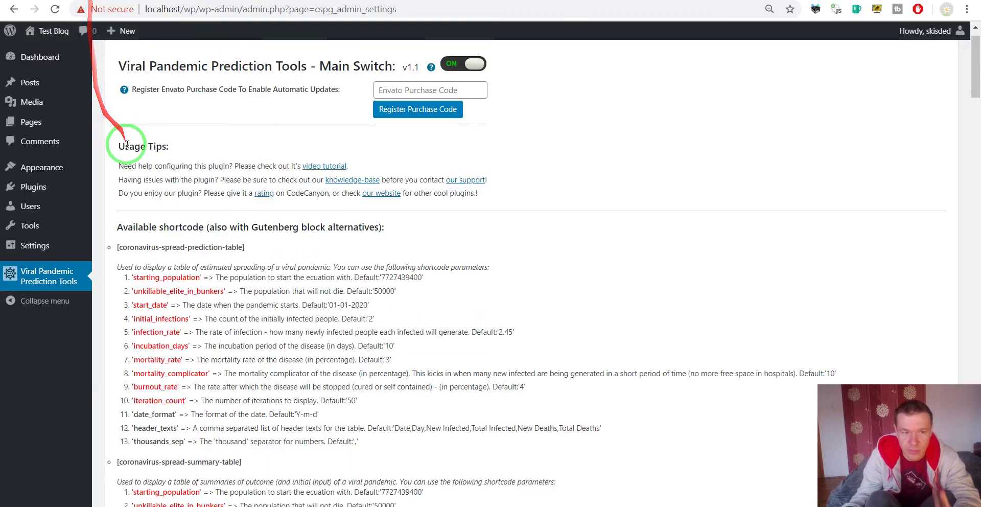
drag(974, 56, 968, 260)
drag(132, 147, 198, 148)
mouse_move(133, 161)
mouse_down()
mouse_move(223, 162)
mouse_move(164, 145)
mouse_move(139, 171)
mouse_up()
double_click(154, 200)
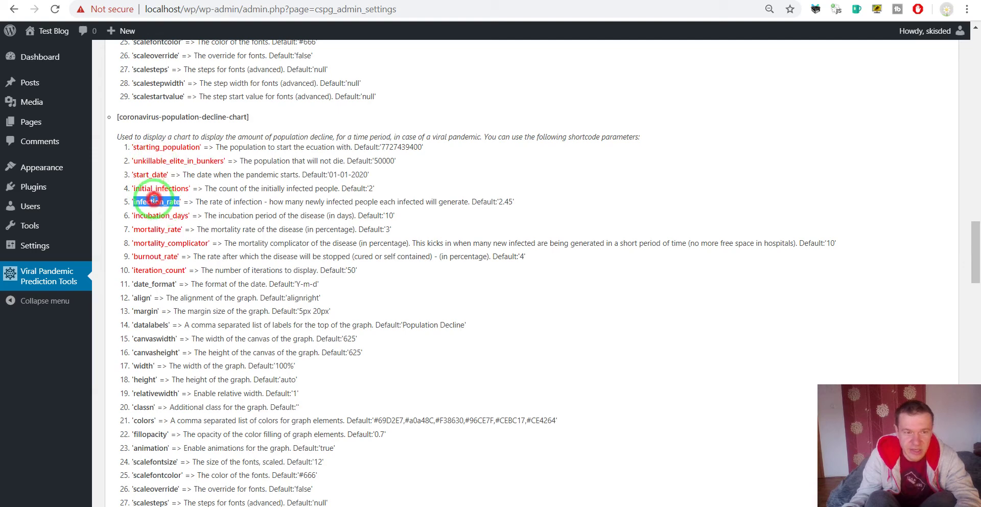
double_click(138, 214)
double_click(141, 230)
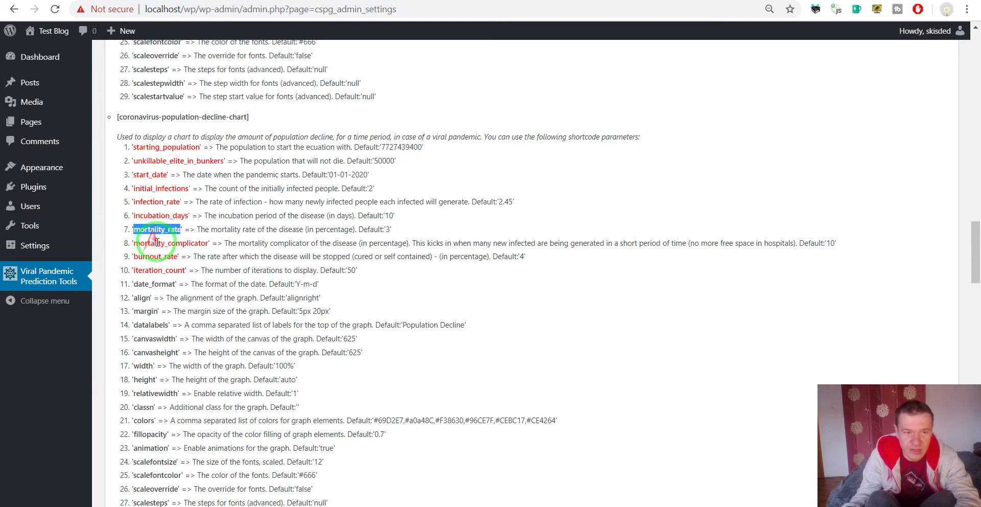
double_click(163, 243)
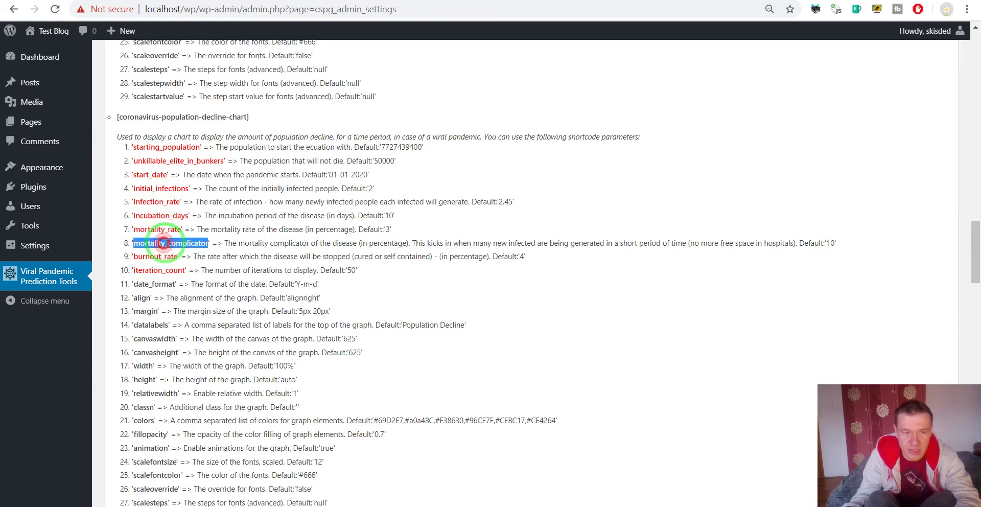
Read the Parameter Explanations table at the end of the plugin settings page and compare it with the shortcode parameter lists
drag(970, 251, 946, 450)
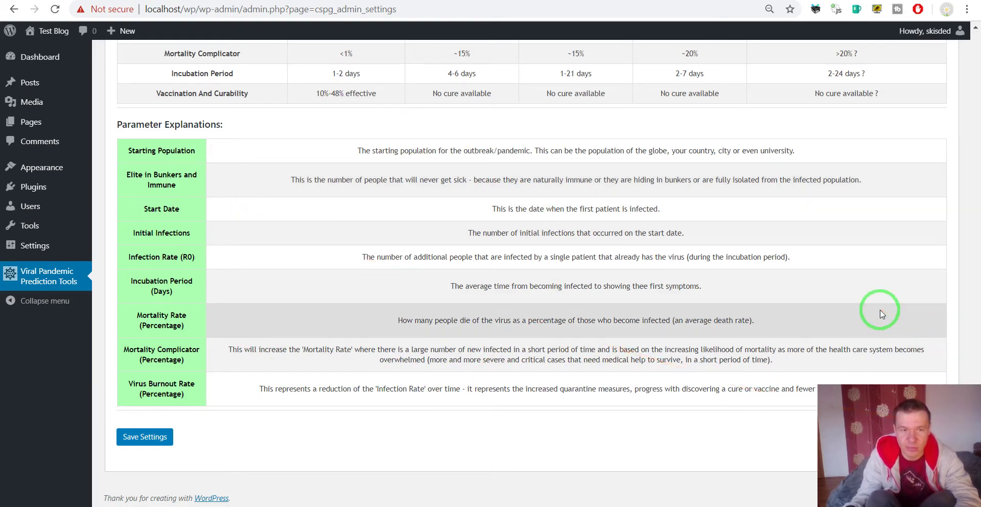
scroll(880, 313, up, 18)
scroll(215, 160, down, 4)
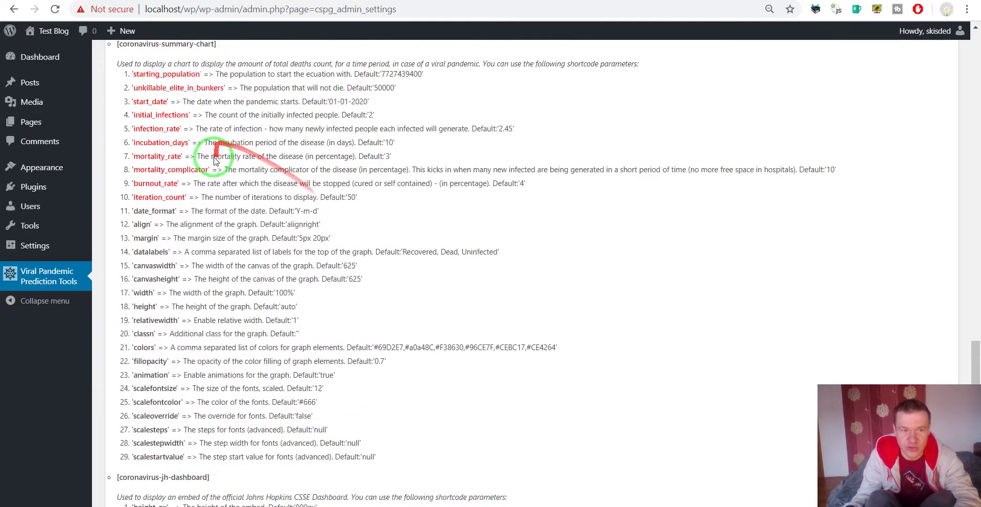
scroll(215, 160, down, 14)
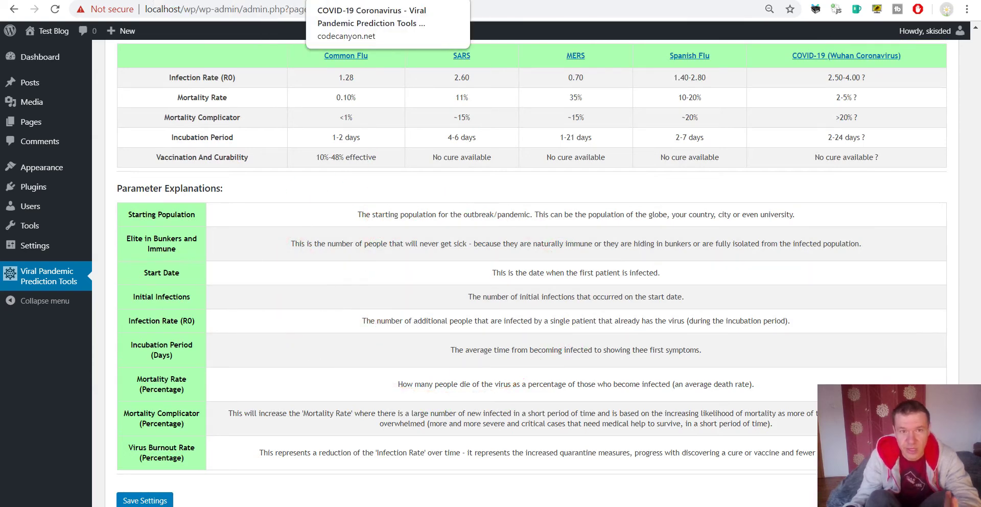
Review the Version 1.1 changelog entries about the new summary table and summary chart on the CodeCanyon page
click(506, 1)
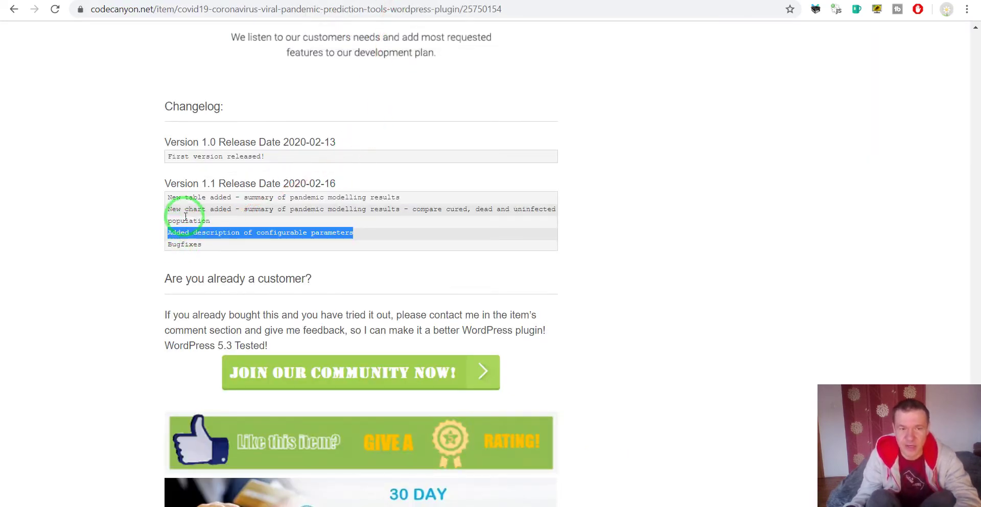
mouse_move(168, 208)
mouse_down()
mouse_move(230, 204)
mouse_move(158, 201)
mouse_up()
click(226, 201)
Return to the WordPress admin and create a new post titled "New in v1.1", dismissing the editor's welcome tip
key(ctrl+Tab)
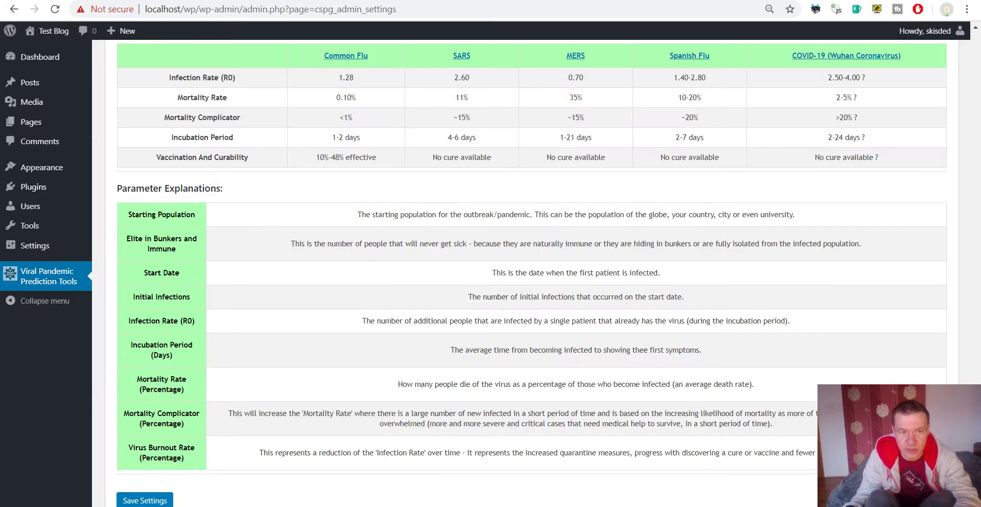
scroll(77, 153, up, 5)
mouse_move(45, 88)
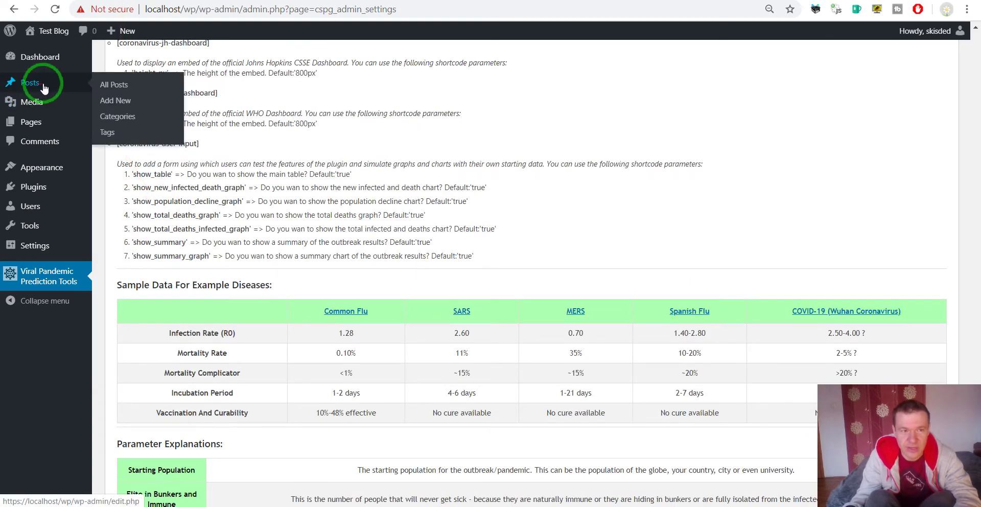
click(101, 103)
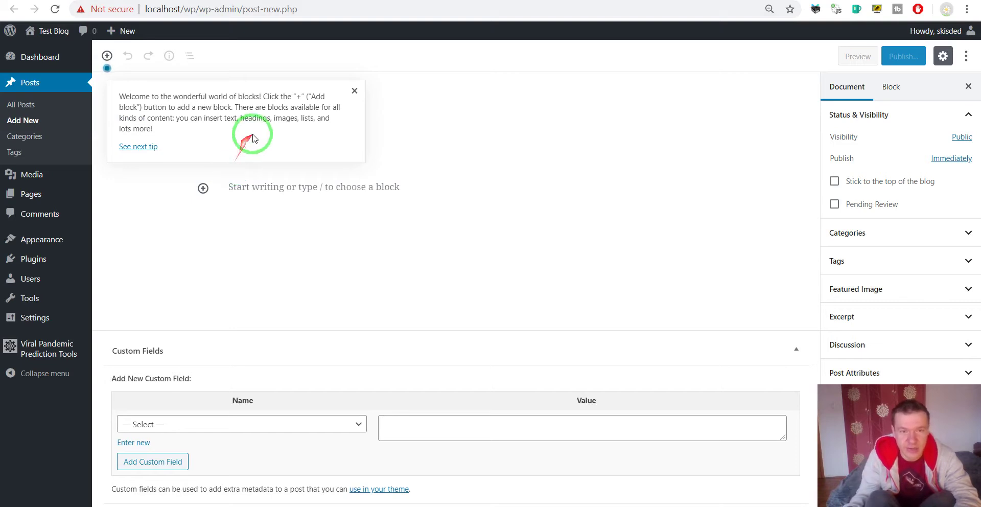
click(355, 90)
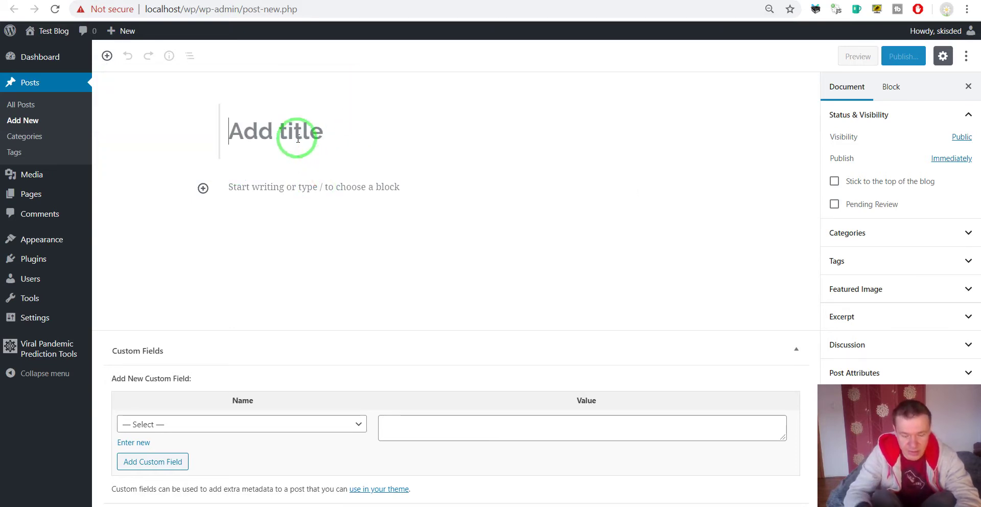
text(New in v1.1)
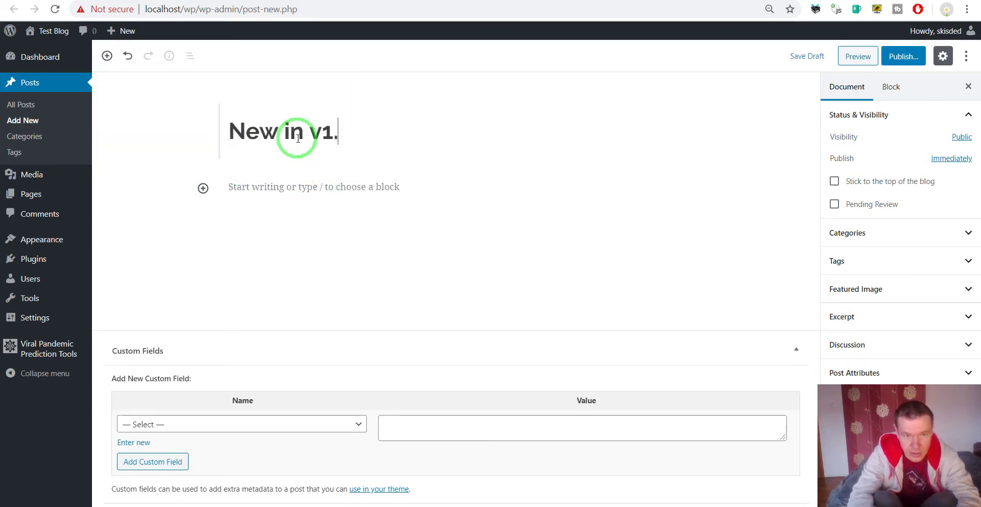
Insert a COVID-19 Spread Summary Table block from the Embeds category into the post body
click(203, 188)
scroll(237, 313, down, 5)
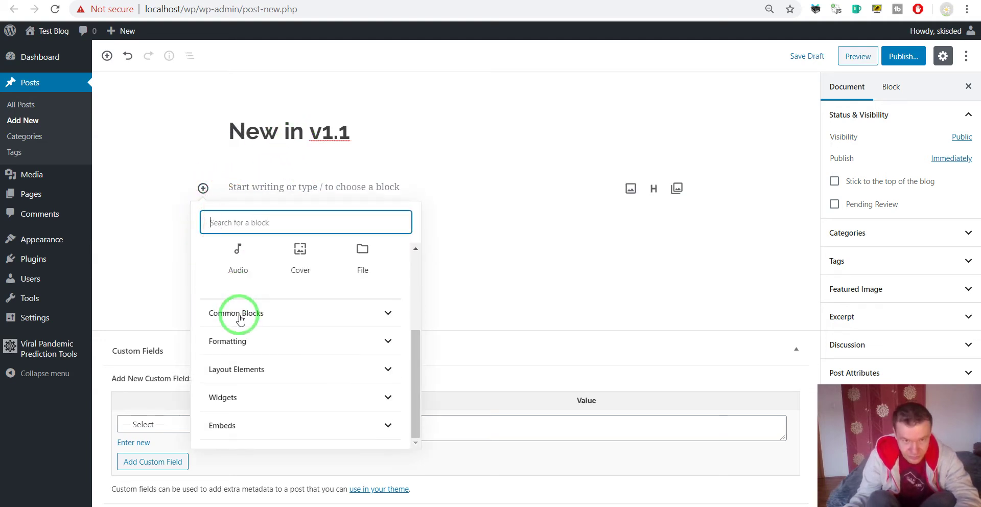
click(238, 426)
scroll(242, 408, down, 3)
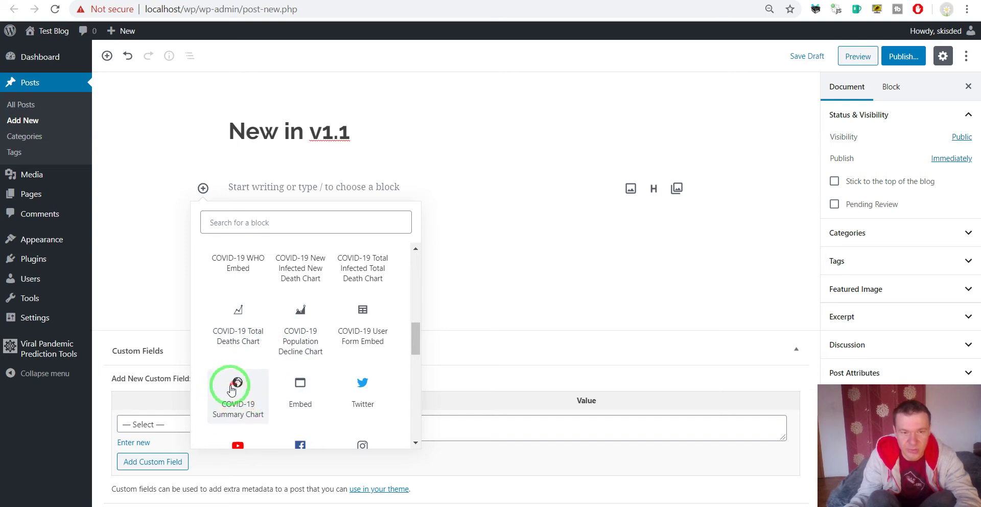
scroll(237, 404, up, 3)
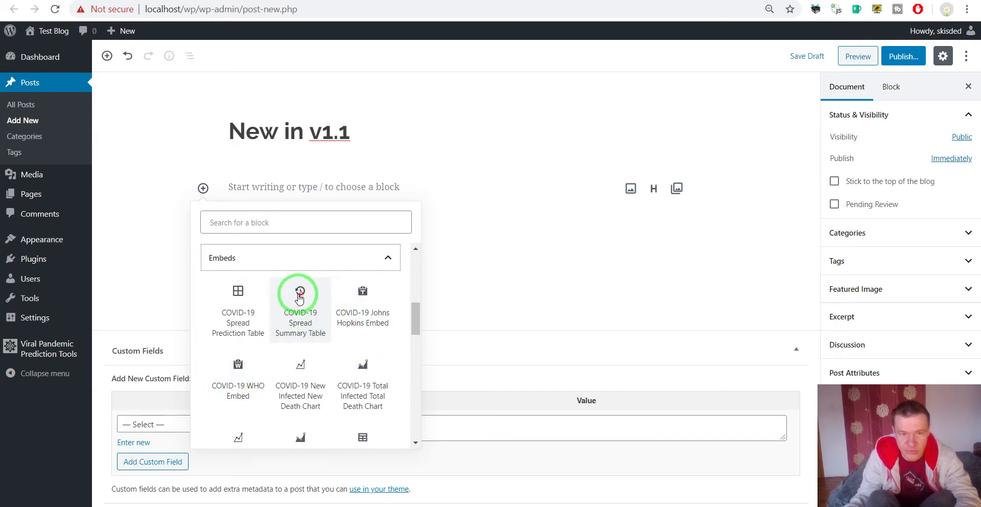
click(300, 314)
Look through all settings of the COVID-19 Spread Summary Table block, from Starting Population to Iteration Count
scroll(362, 200, down, 10)
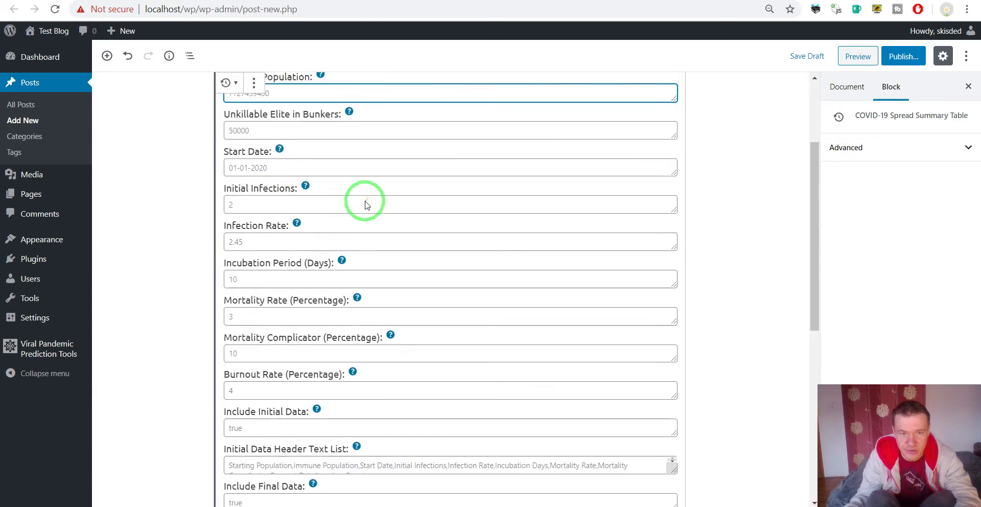
scroll(244, 223, up, 3)
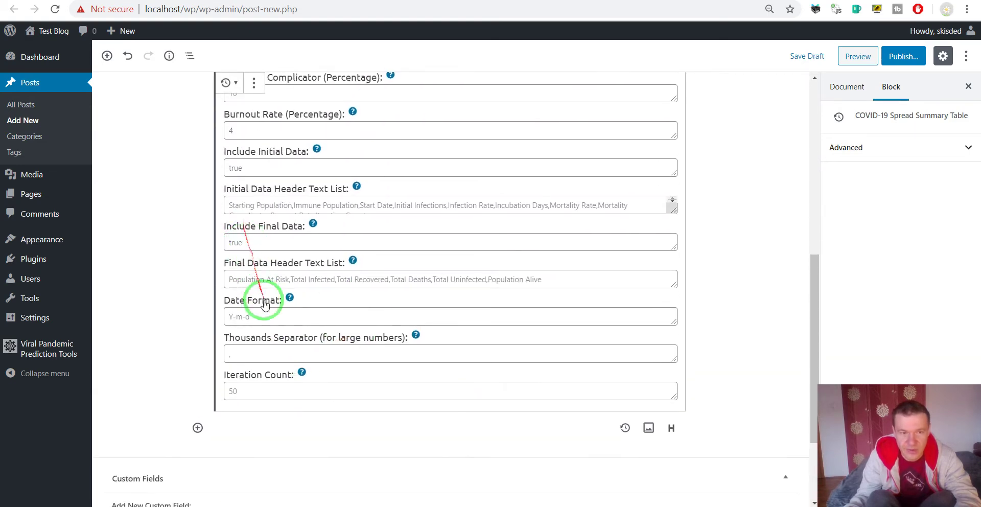
scroll(274, 249, up, 1)
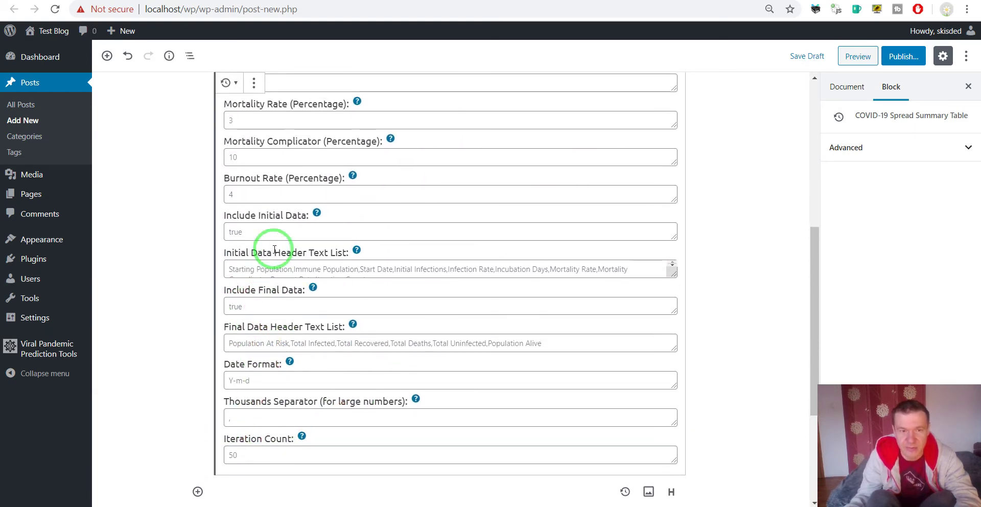
scroll(265, 304, up, 4)
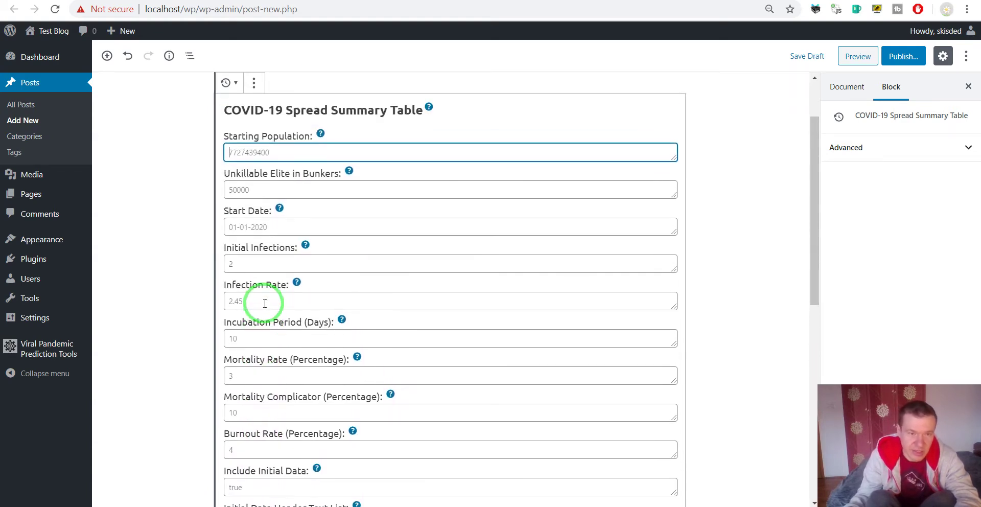
scroll(265, 303, down, 3)
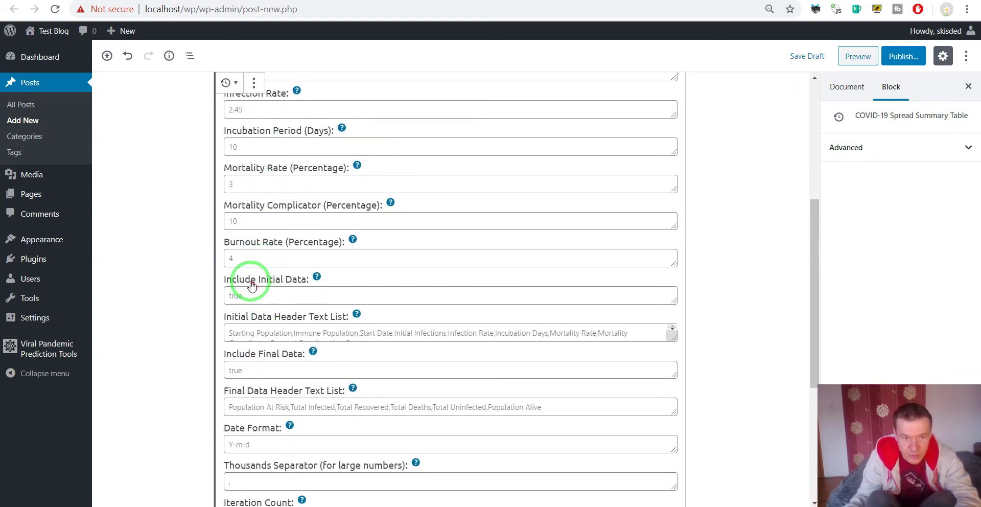
Examine the summary table's Include Initial Data and Include Final Data options and their header text lists
click(248, 279)
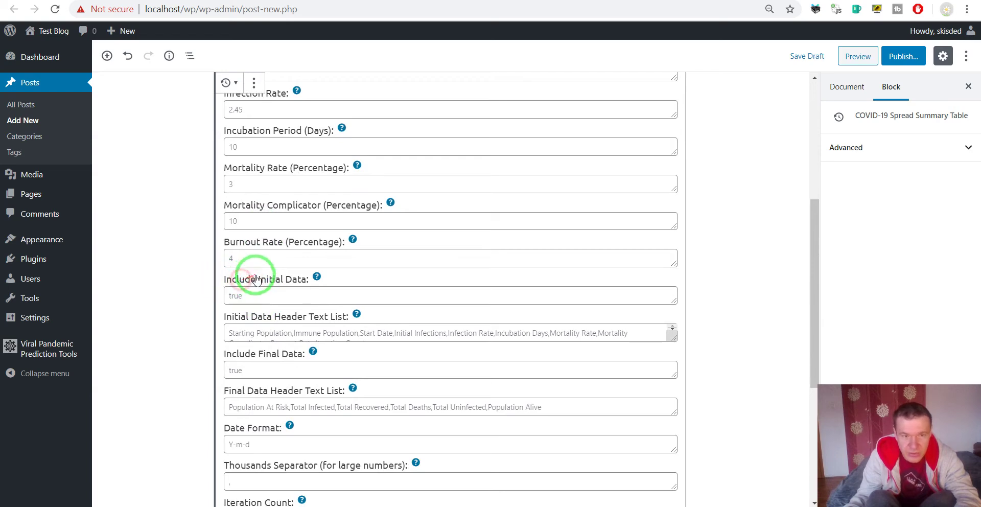
drag(257, 281, 303, 282)
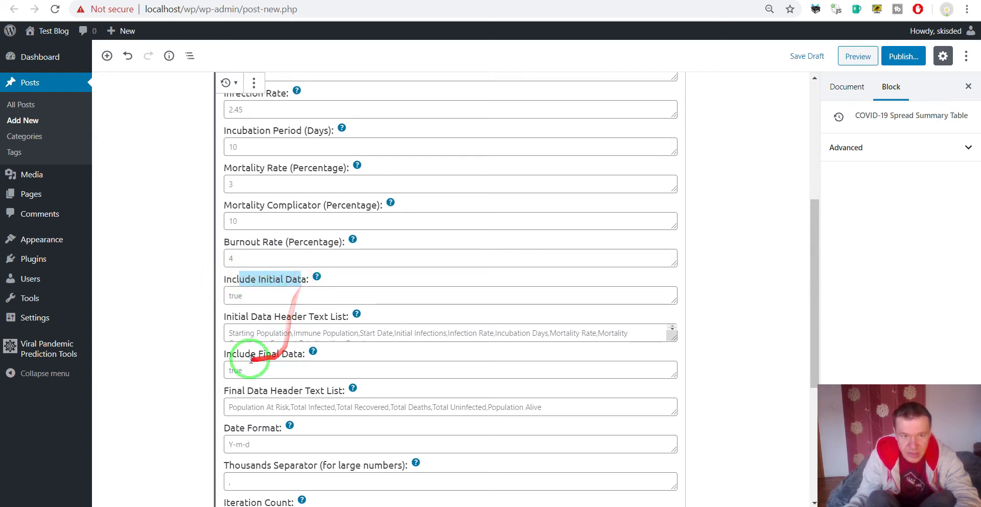
drag(233, 353, 293, 353)
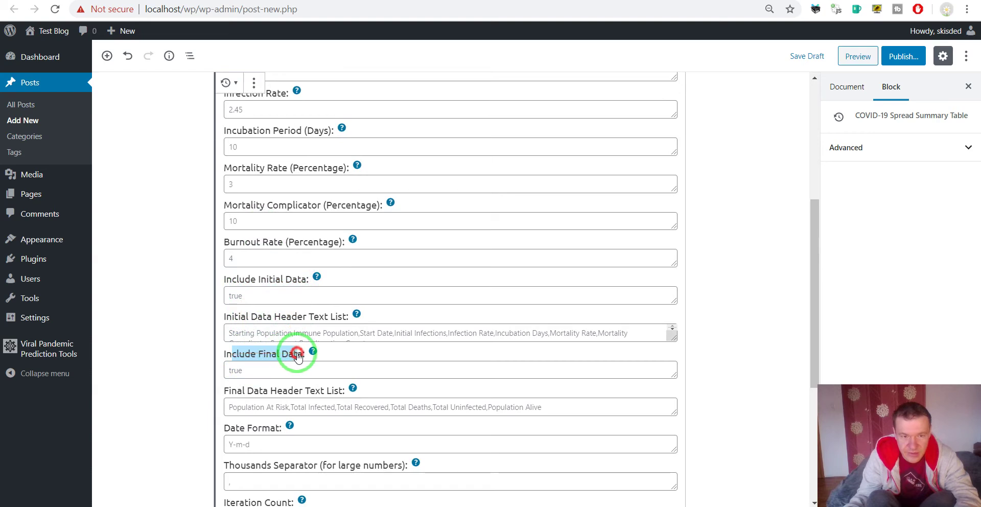
drag(232, 316, 340, 317)
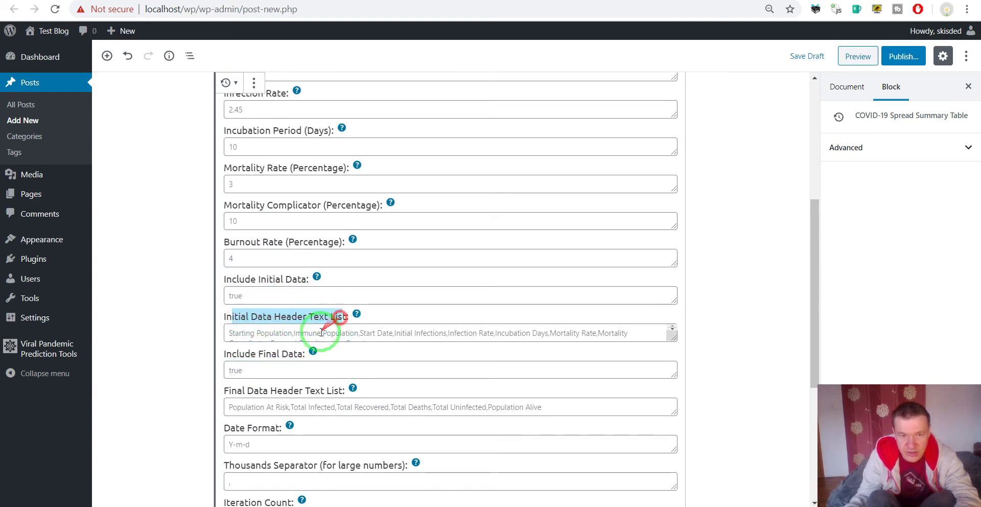
drag(229, 390, 340, 390)
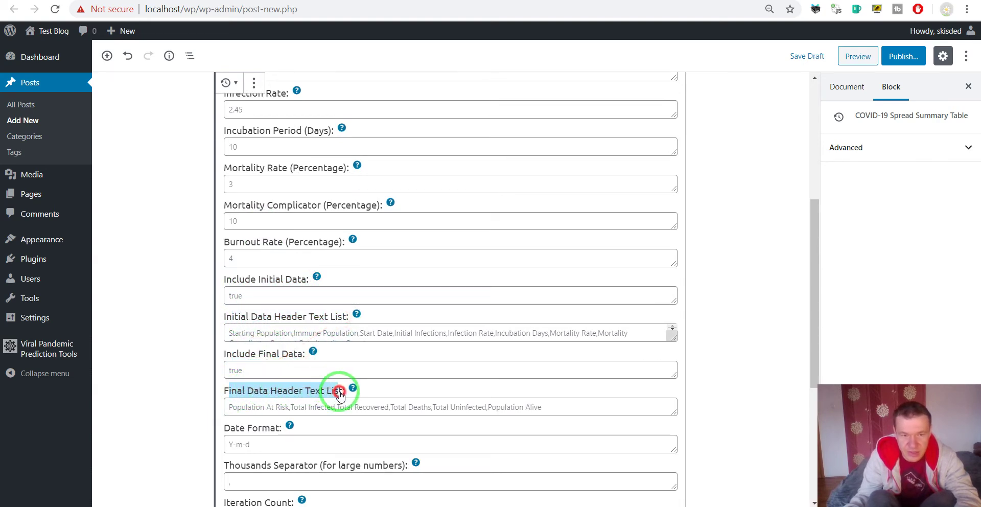
click(241, 294)
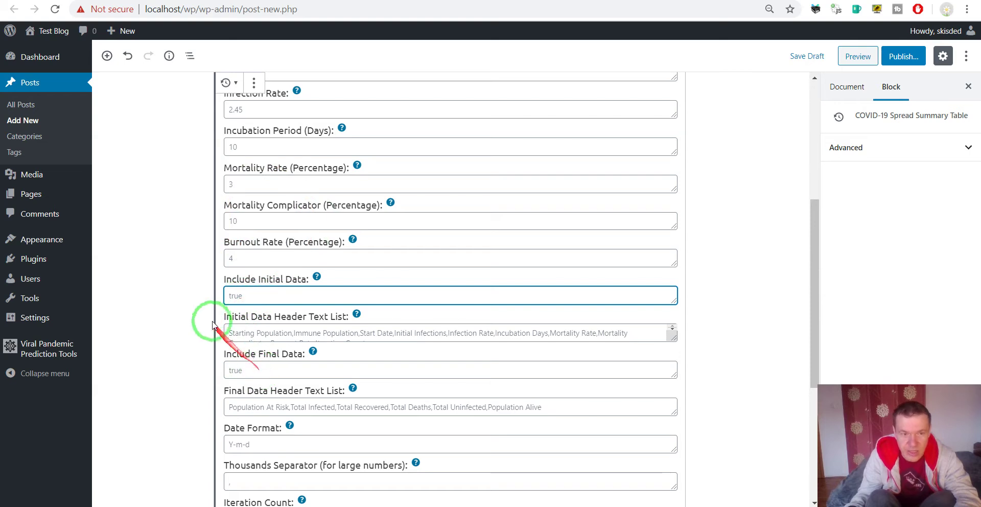
scroll(214, 313, up, 4)
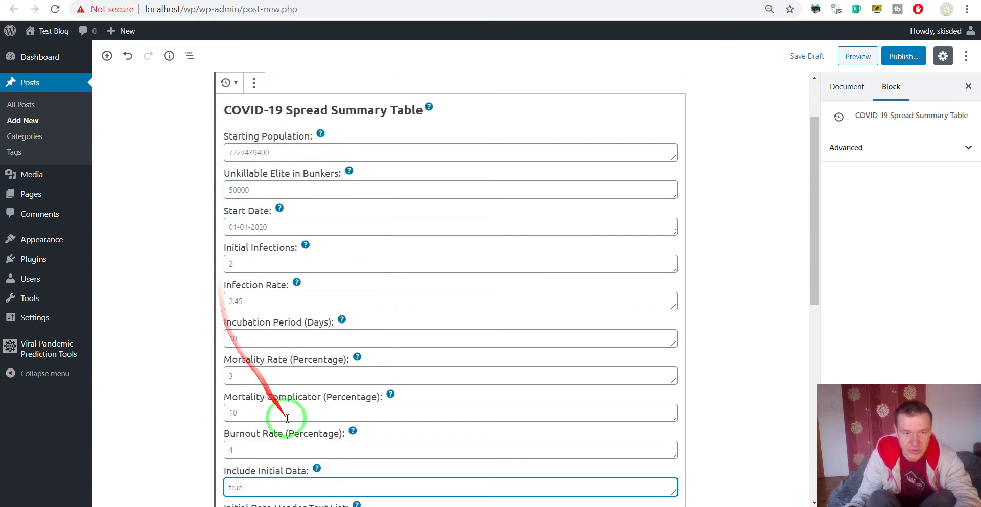
scroll(186, 233, down, 1)
scroll(186, 240, down, 5)
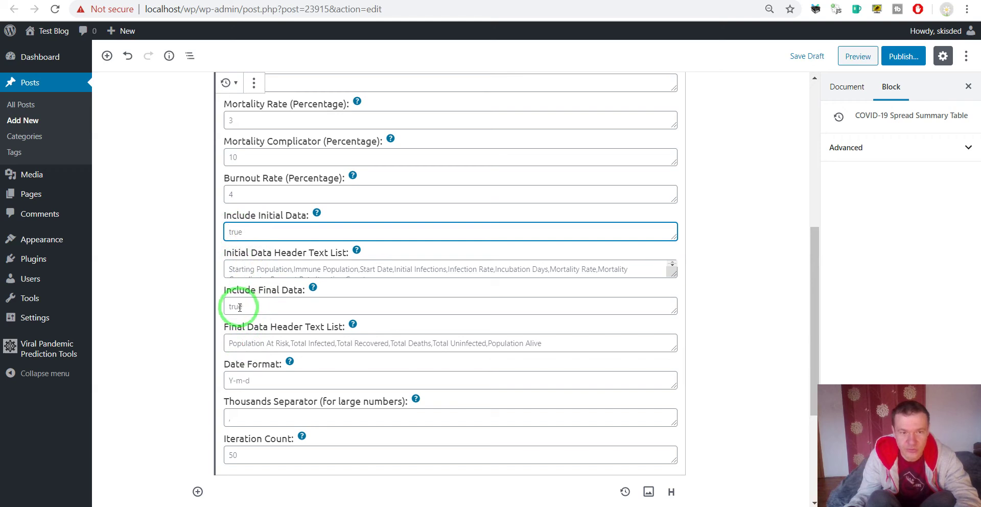
Publish the "New in v1.1" post and open its live page
click(902, 57)
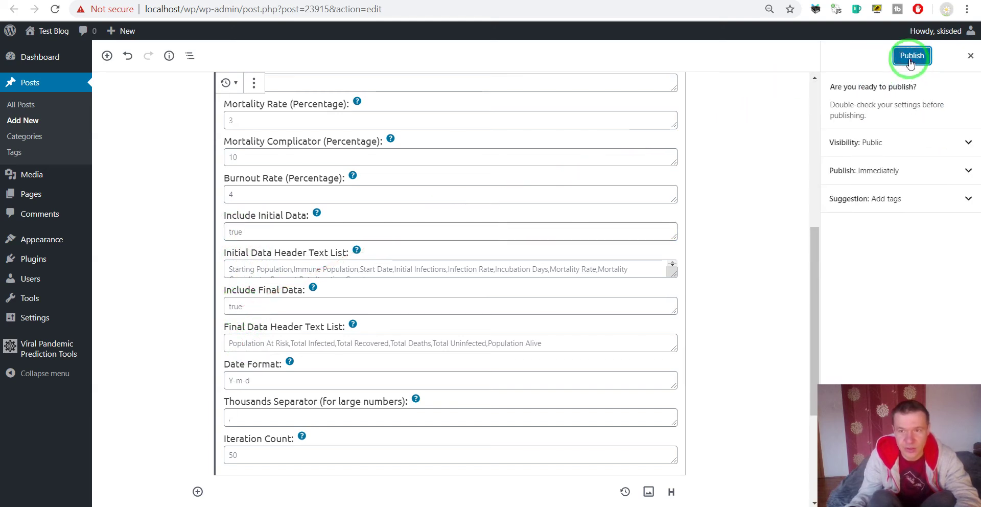
click(908, 60)
scroll(499, 164, up, 7)
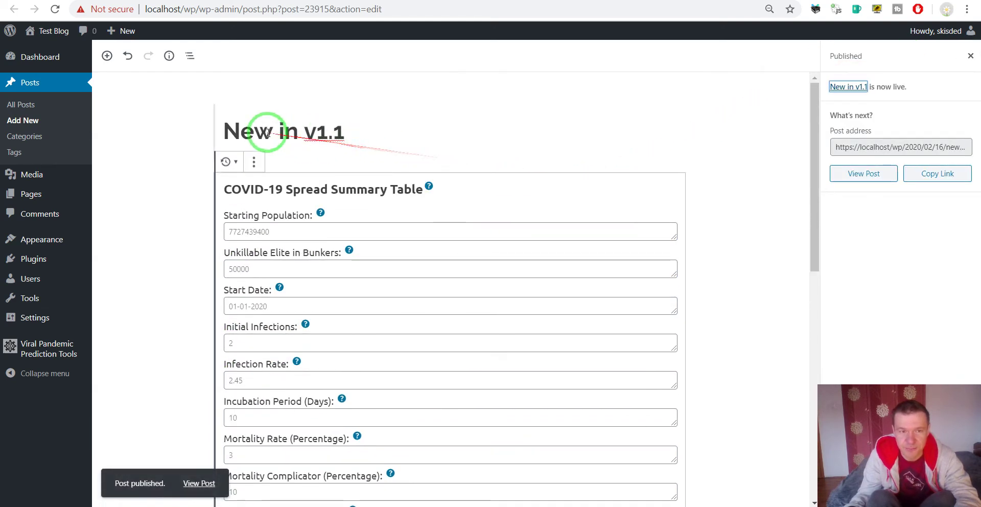
click(277, 130)
click(309, 93)
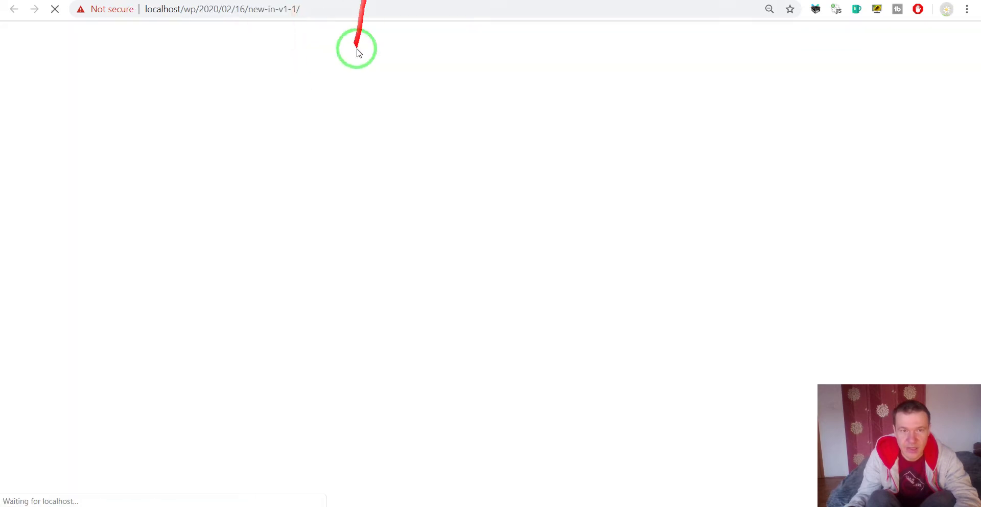
Examine the initial and final data rows of the summary table on the live post
scroll(320, 123, down, 4)
scroll(320, 124, up, 3)
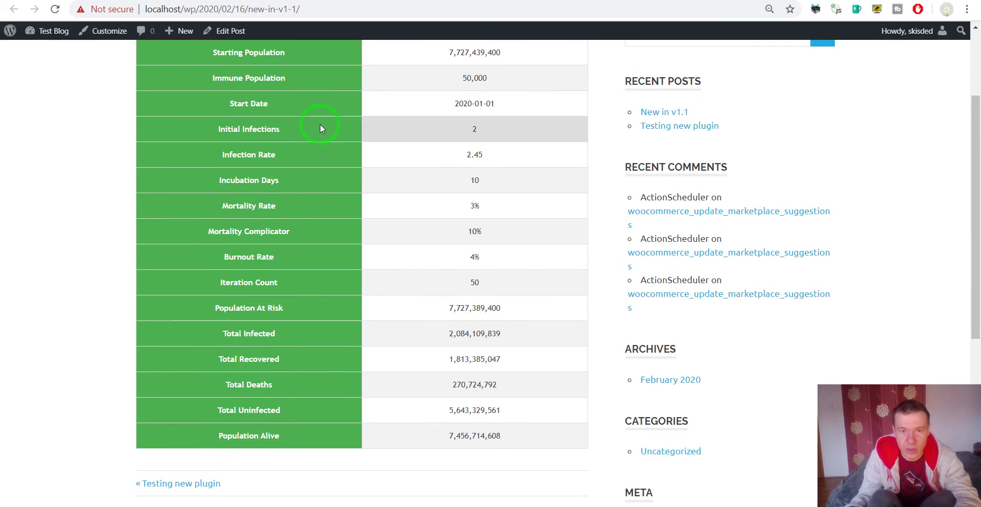
scroll(183, 283, down, 1)
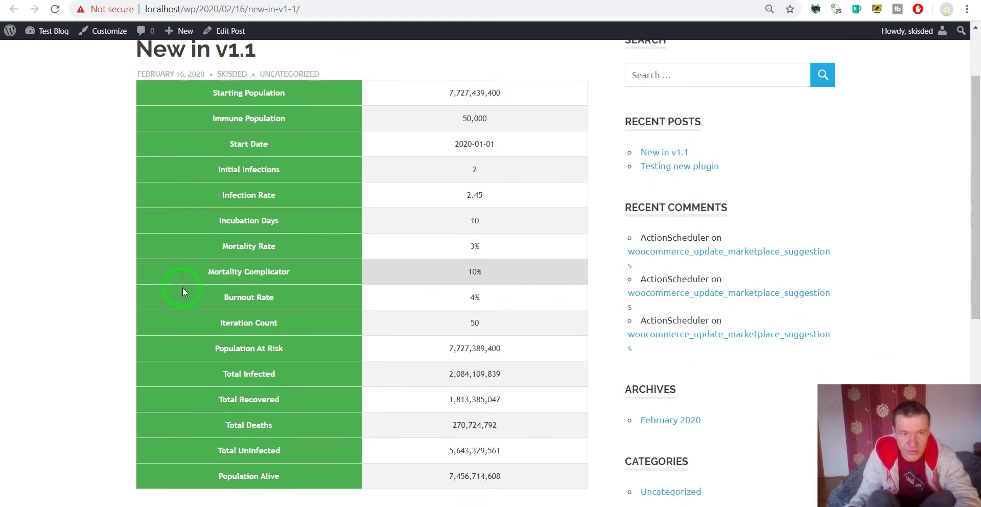
scroll(186, 288, up, 1)
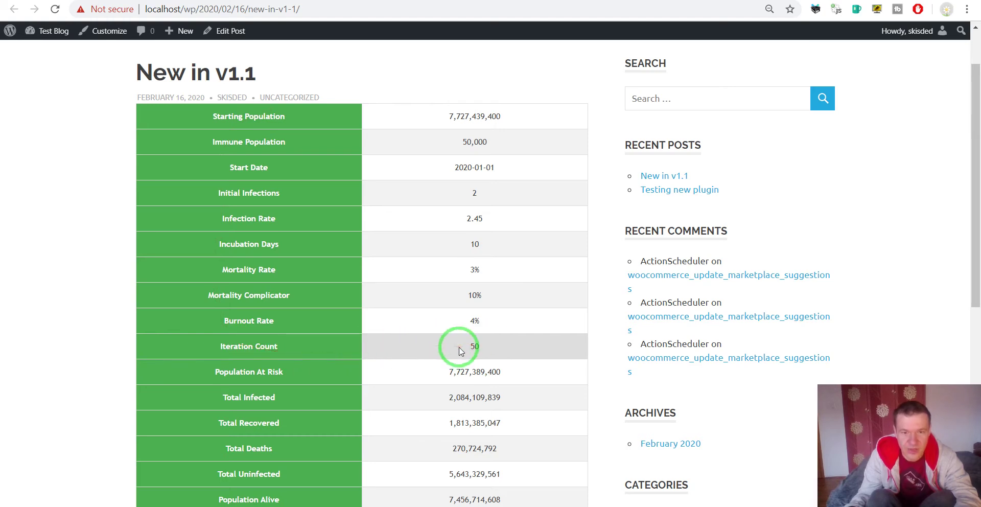
scroll(458, 350, down, 1)
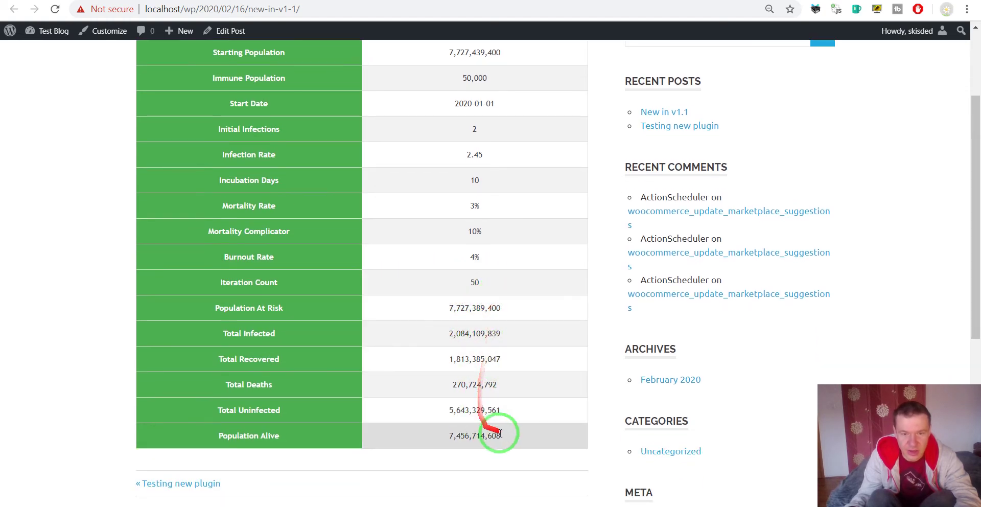
scroll(494, 301, up, 1)
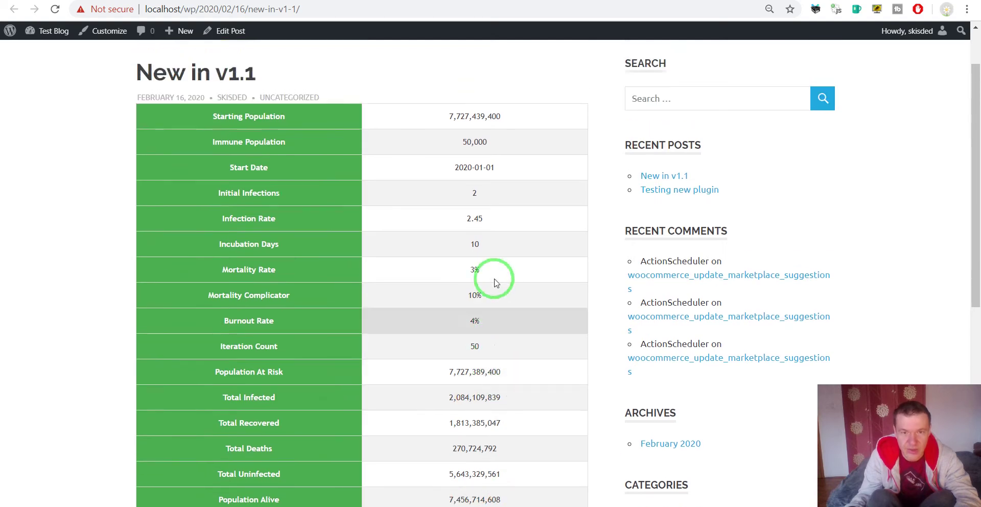
Update the post with the summary table's Include Initial Data set to false and check the reloaded live page
click(253, 0)
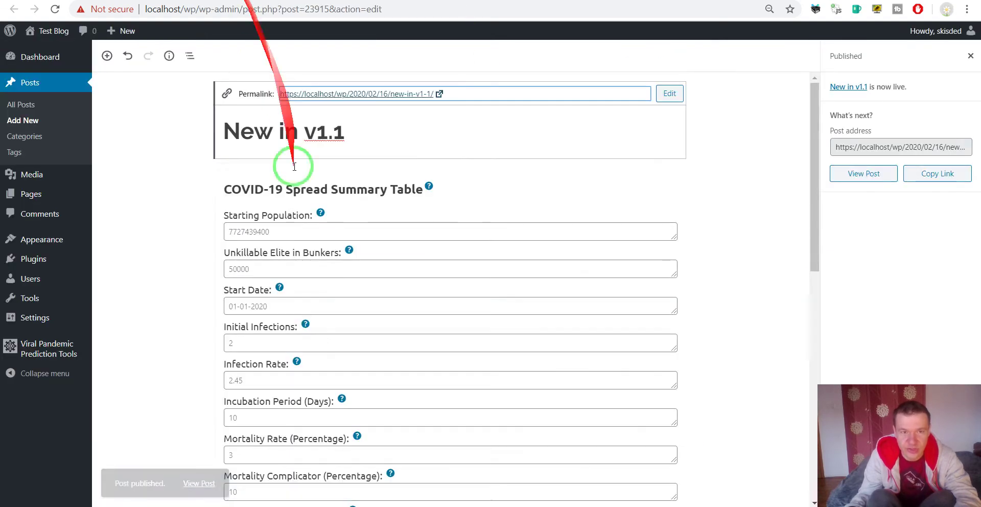
scroll(248, 327, down, 2)
scroll(244, 320, down, 3)
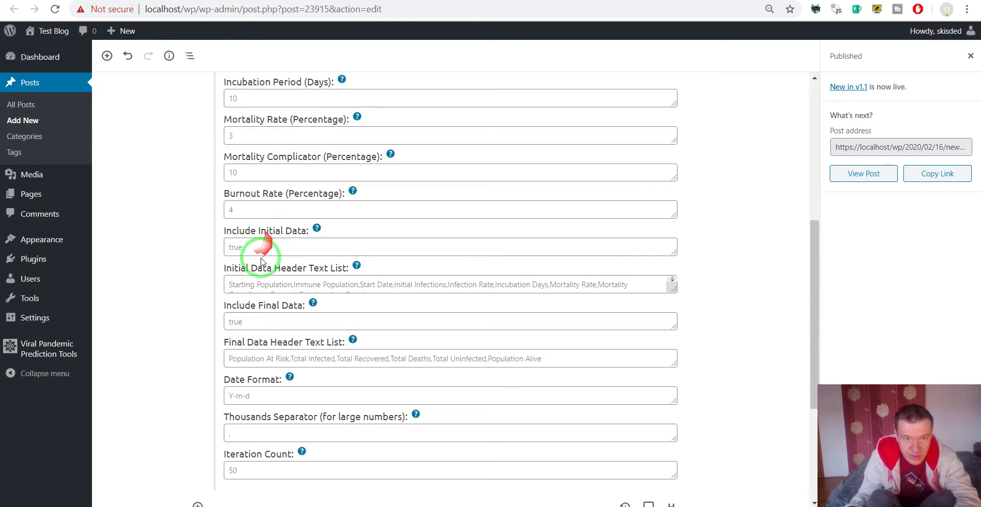
double_click(235, 248)
text(false)
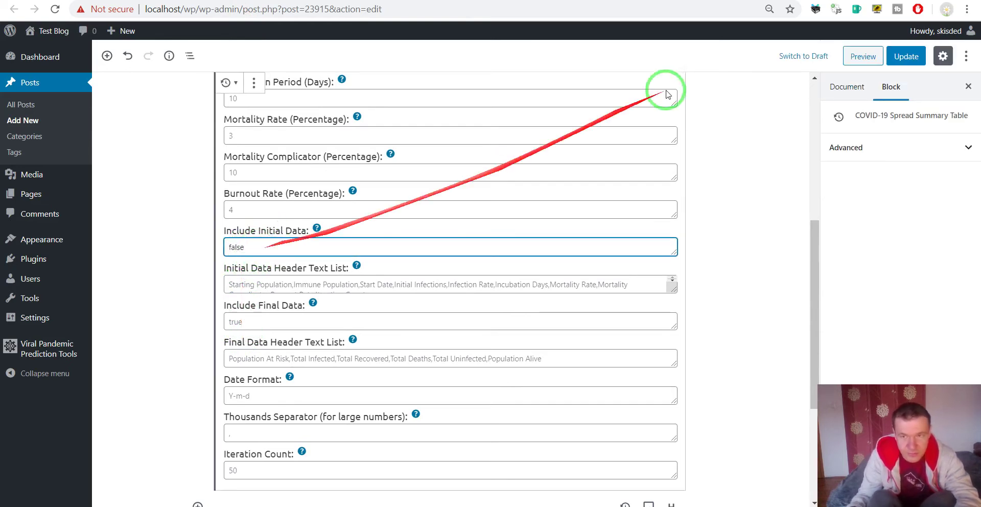
click(907, 56)
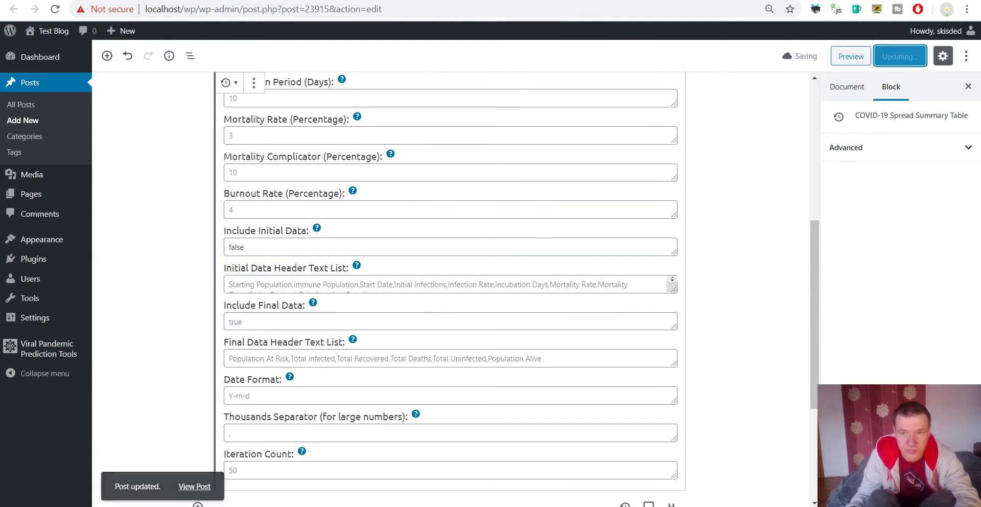
click(210, 481)
click(56, 10)
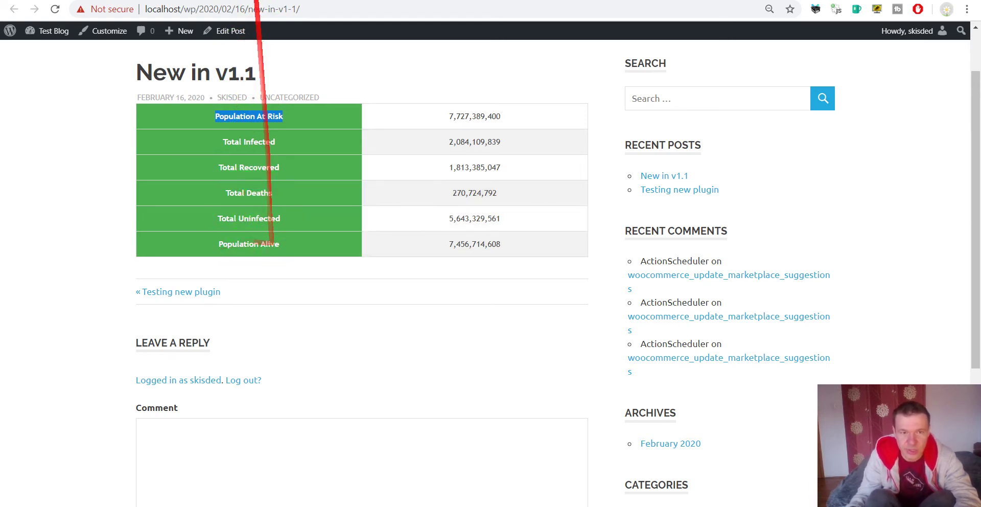
click(254, 2)
click(254, 2)
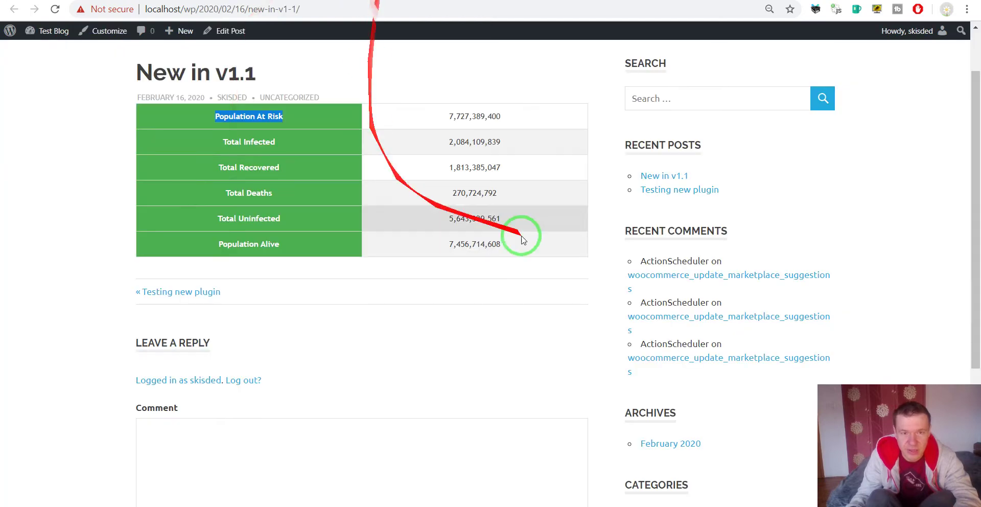
Review the block's input settings from Starting Population to Burnout Rate against the live post's table
click(475, 1)
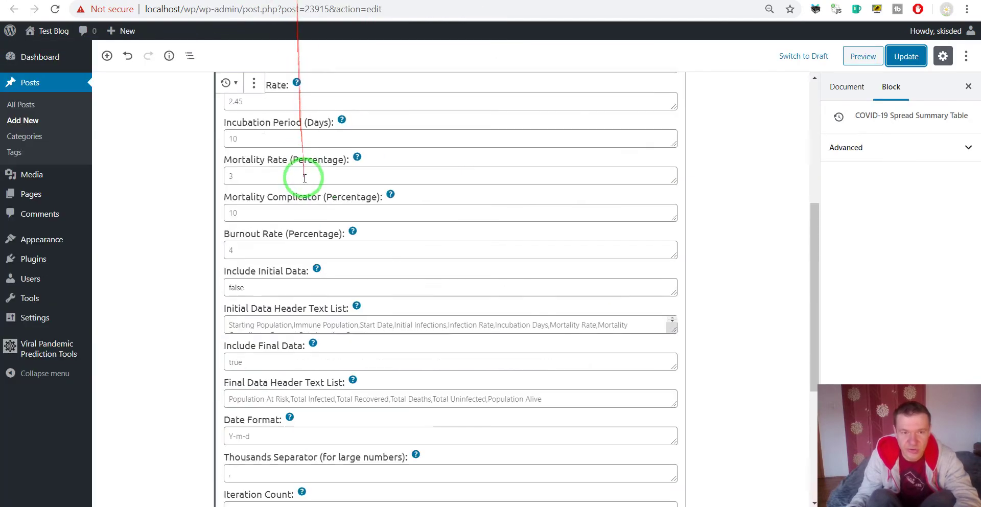
scroll(312, 168, up, 8)
scroll(267, 194, down, 1)
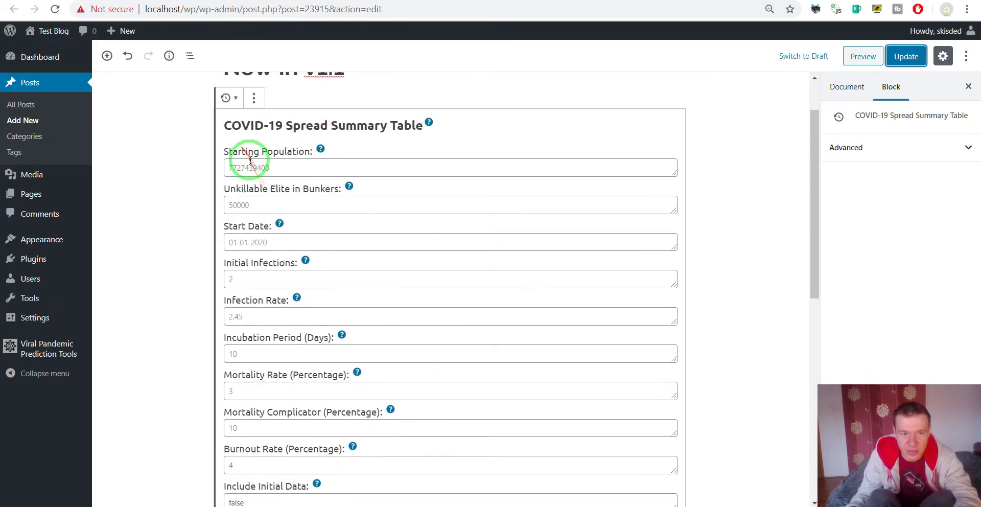
click(249, 167)
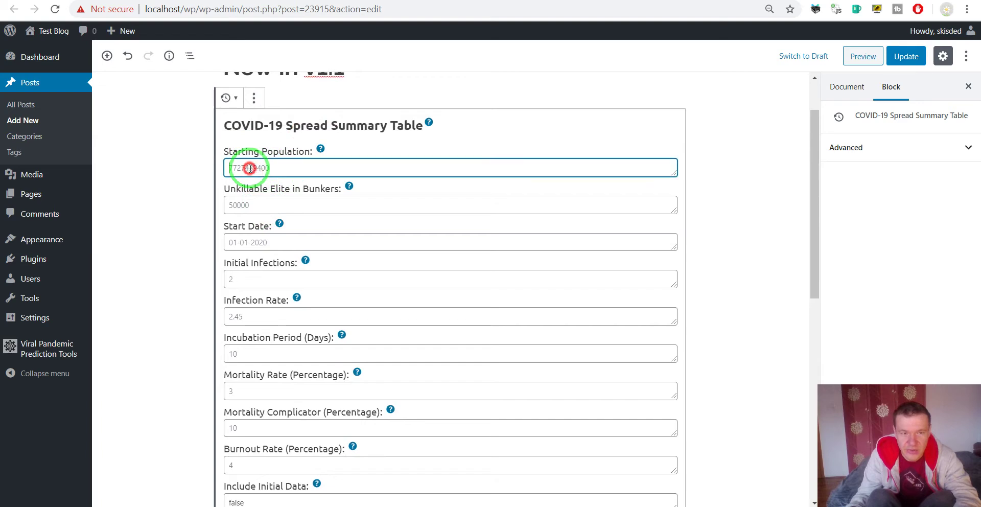
click(243, 205)
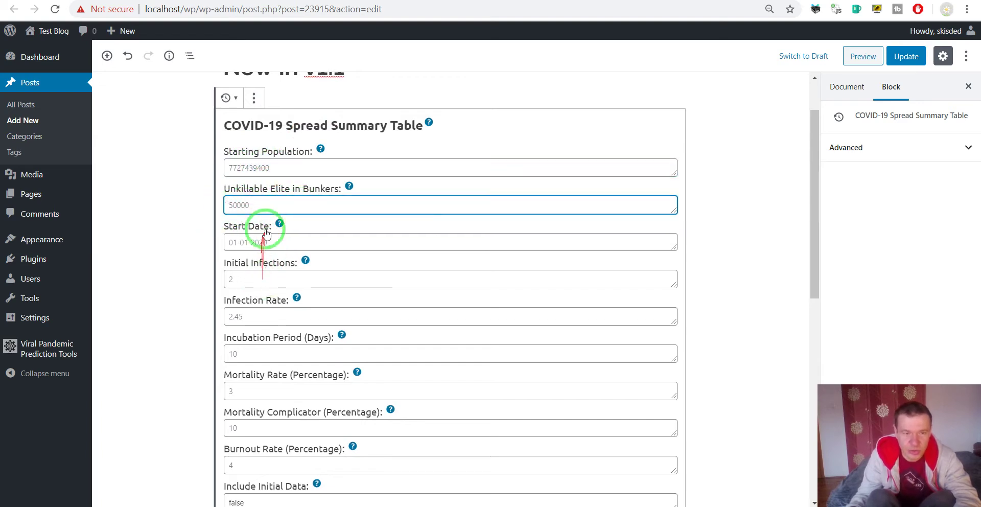
scroll(266, 233, down, 2)
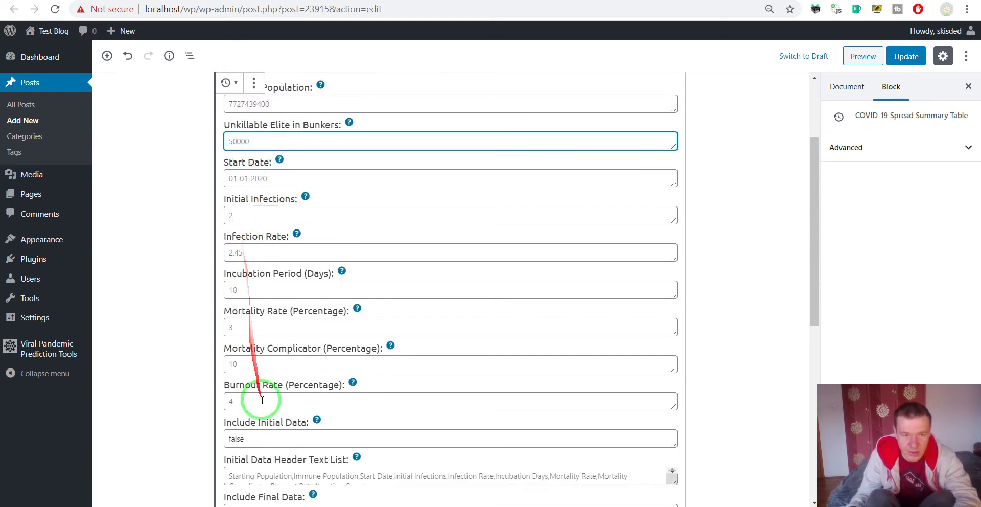
click(317, 0)
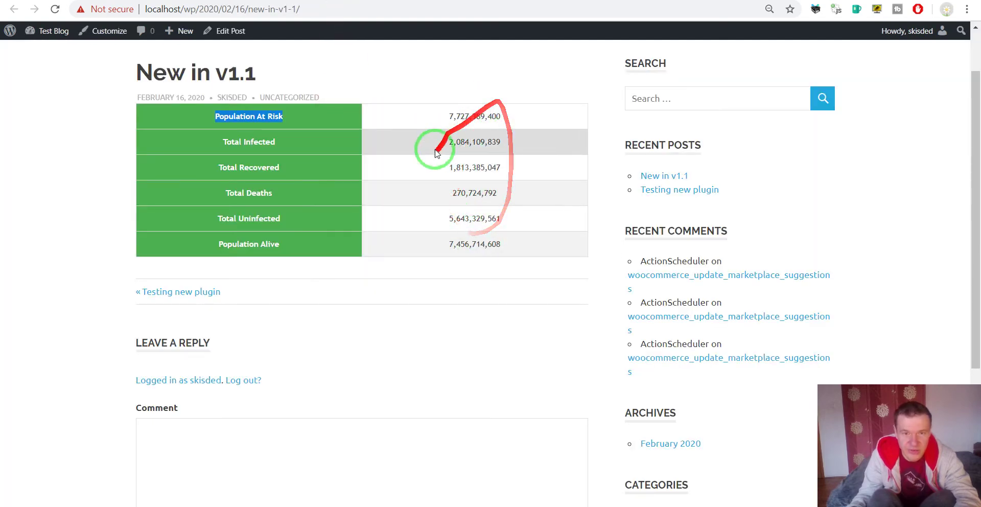
Clear Include Initial Data back to its default, set Include Final Data to false, and update the post to check it live
click(352, 0)
scroll(333, 381, down, 2)
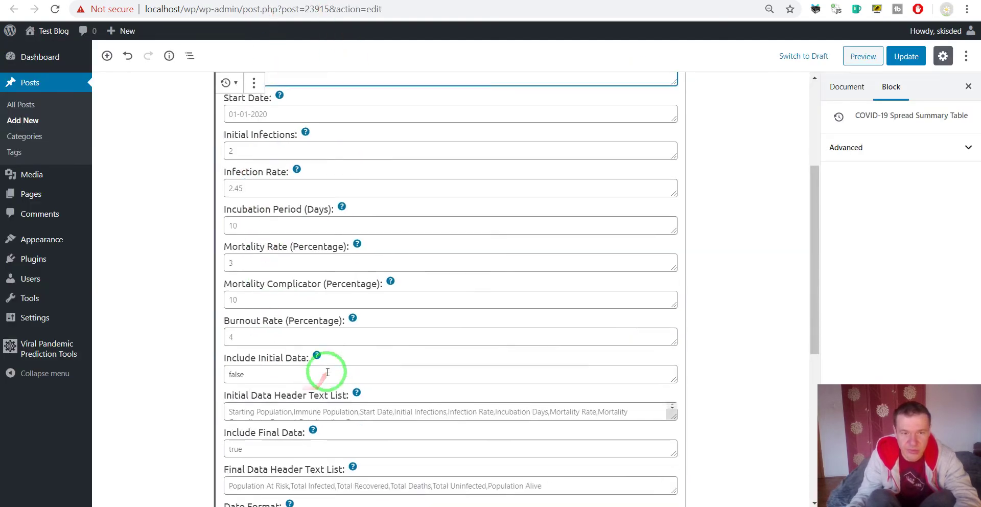
scroll(327, 372, down, 5)
scroll(291, 344, up, 3)
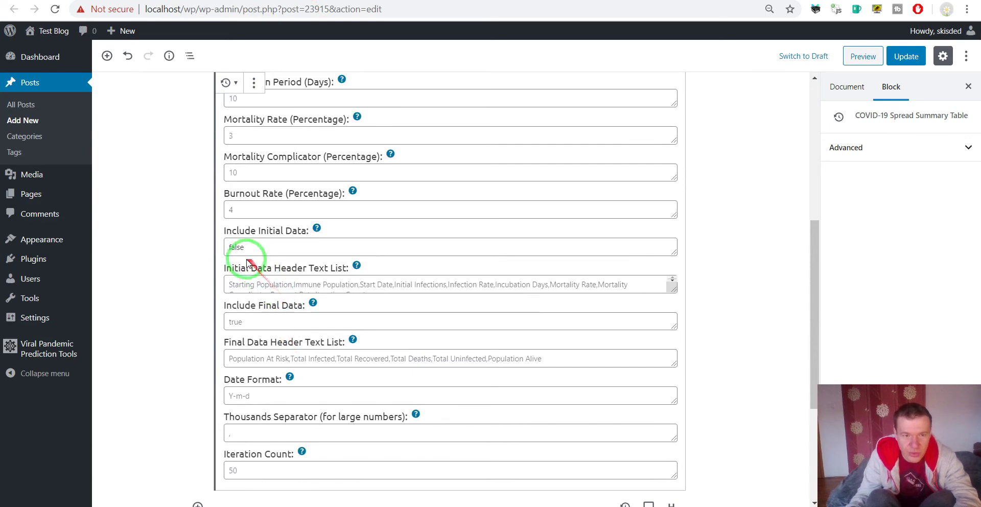
drag(247, 248, 217, 254)
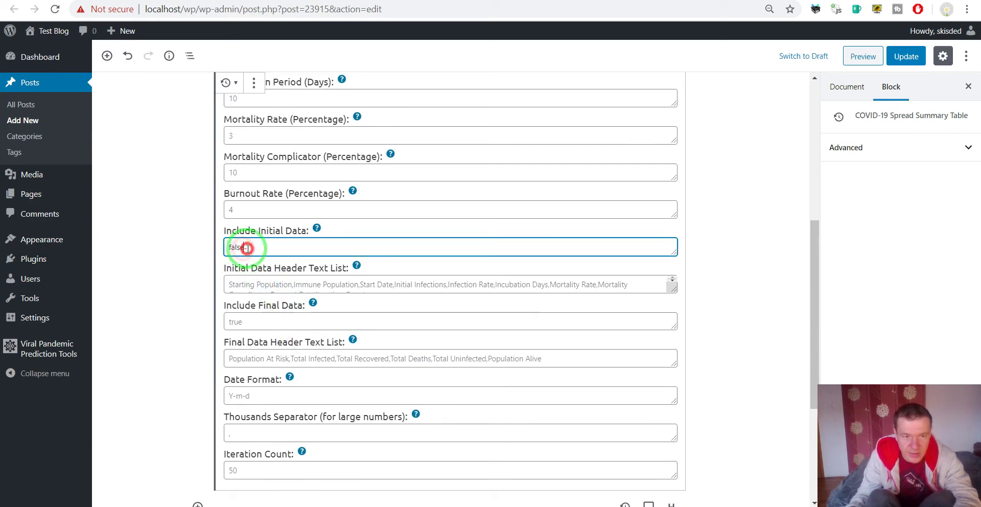
double_click(245, 322)
text(false)
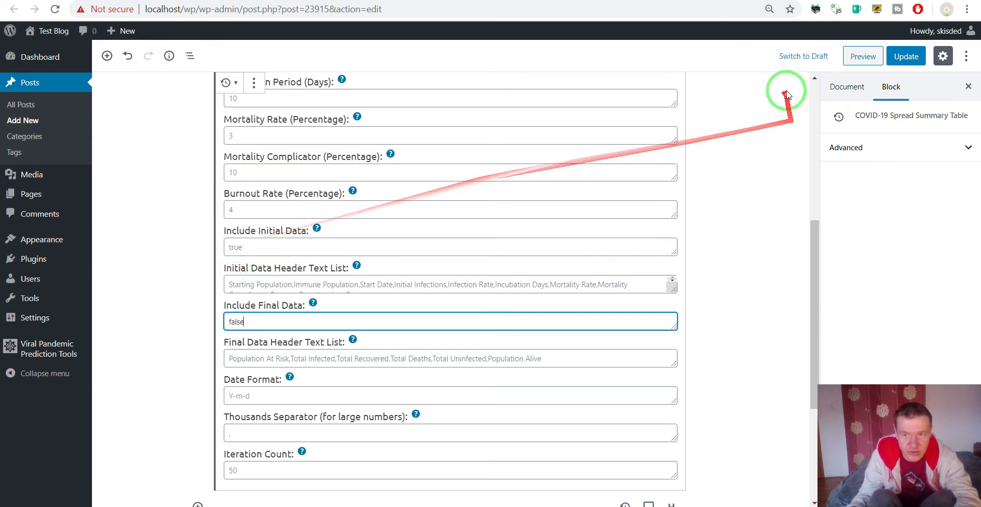
click(907, 56)
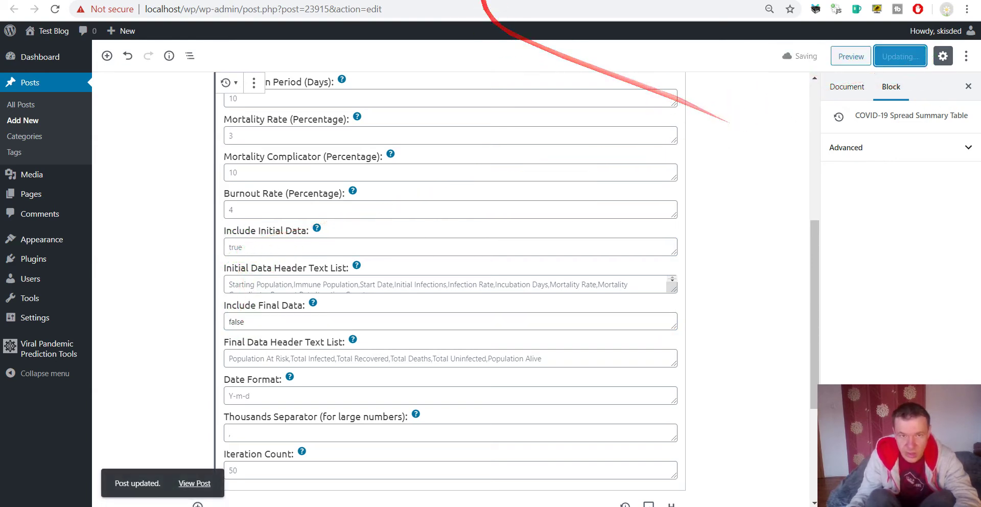
key(alt+Left)
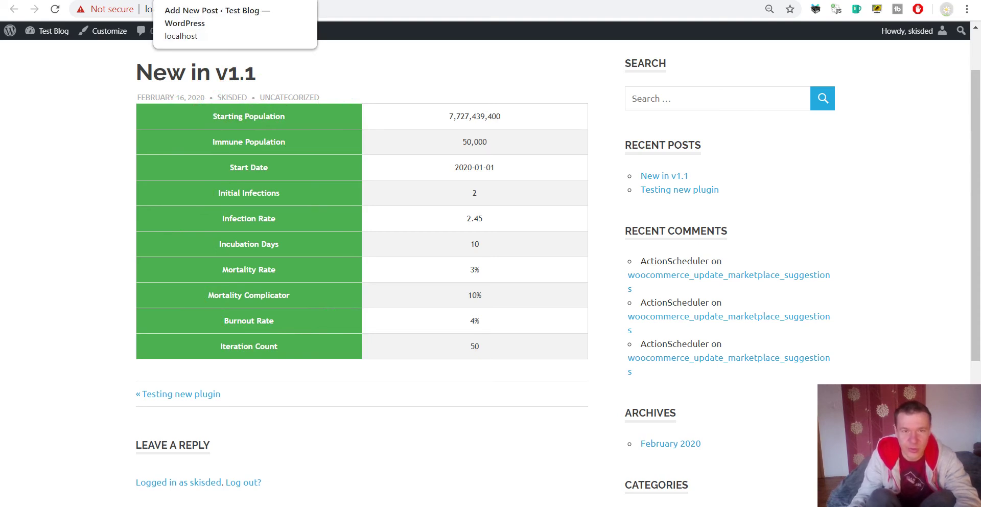
Clear Include Final Data, set Include Initial Data to false, and update the post to check its reloaded live page
click(240, 0)
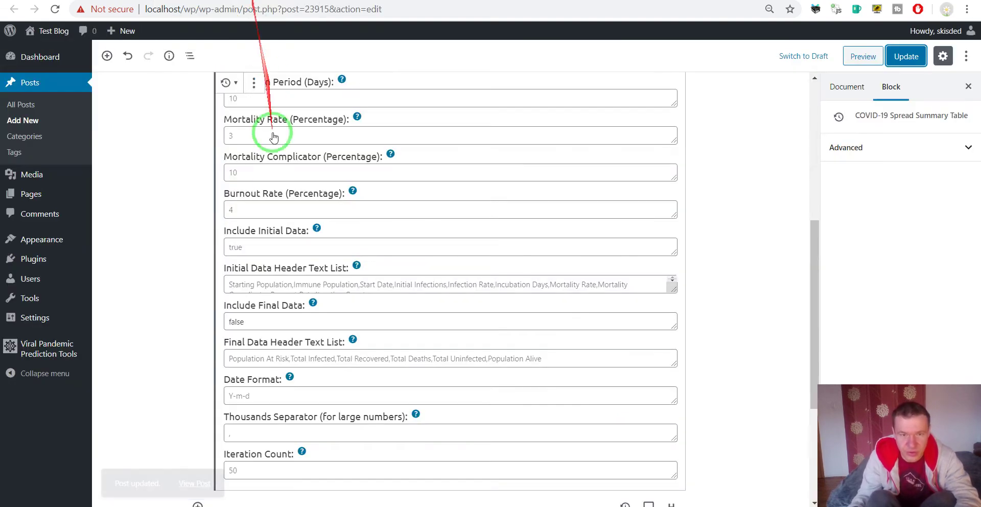
click(251, 324)
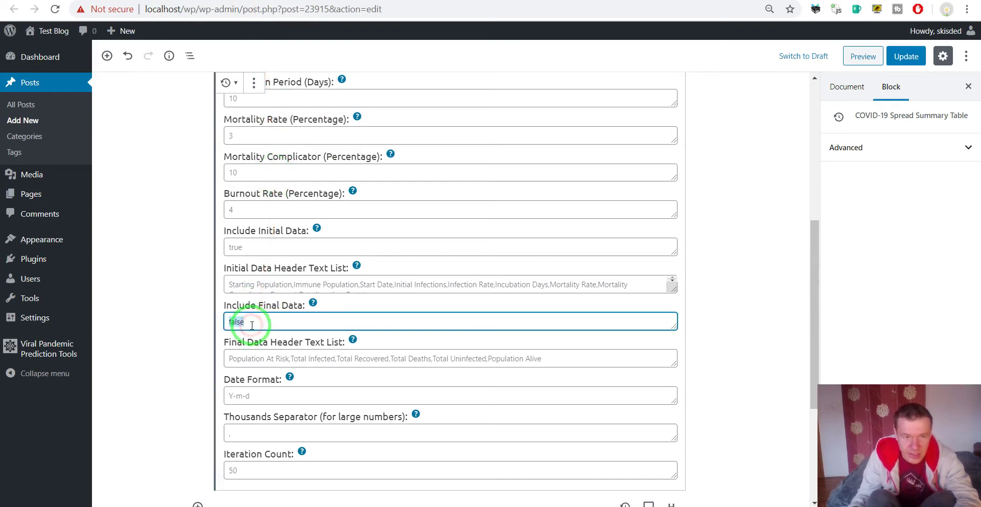
double_click(246, 248)
text(false)
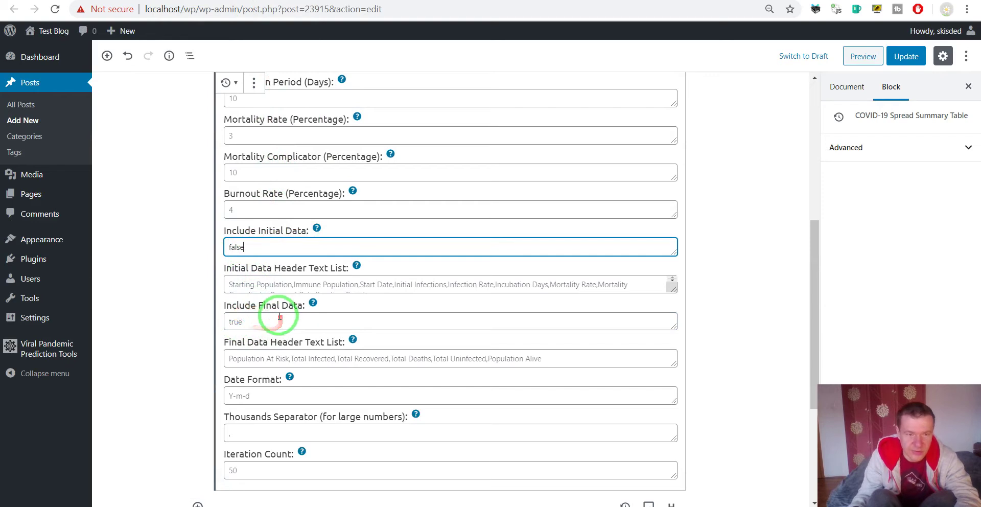
click(904, 57)
click(195, 1)
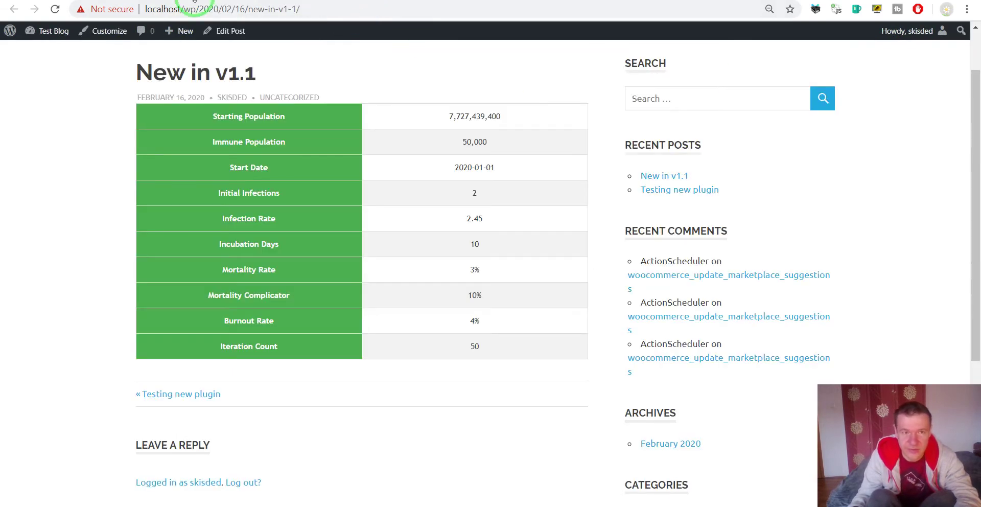
click(57, 10)
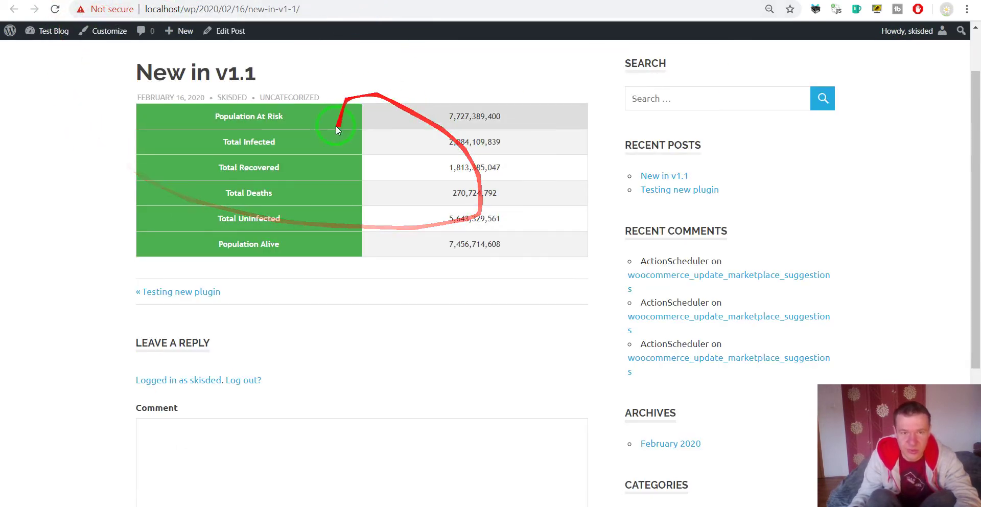
Return to the post editor and delete the COVID-19 Spread Summary Table block
click(269, 2)
scroll(219, 233, up, 4)
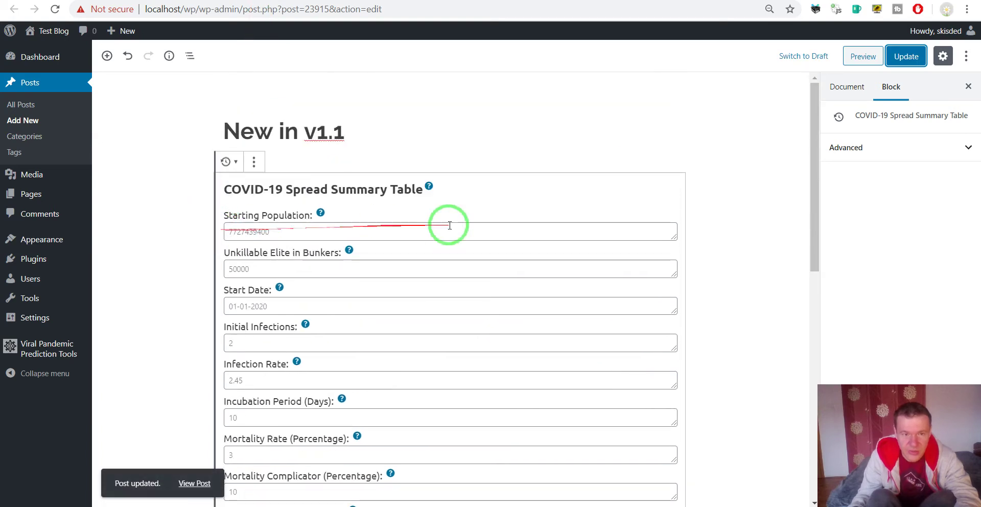
click(528, 193)
key(Delete)
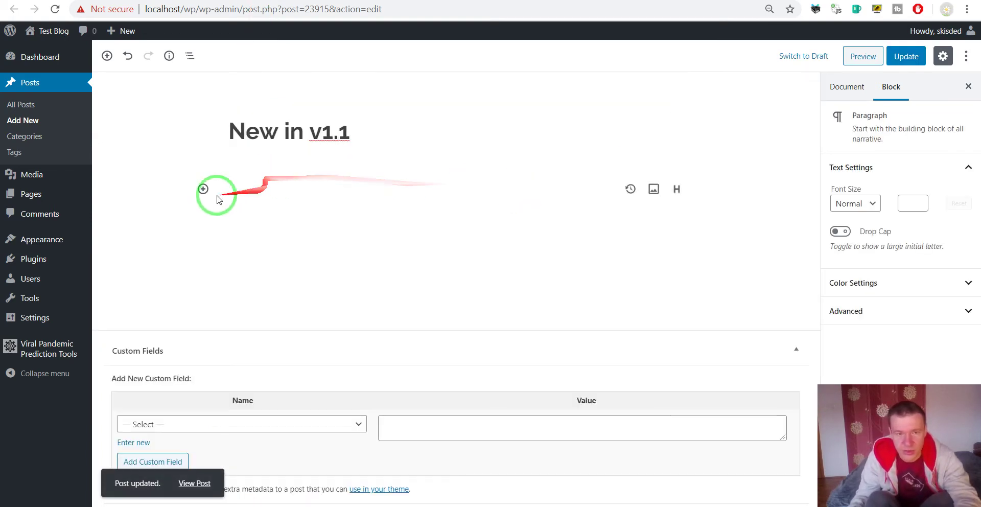
Add a COVID-19 Summary Chart block to the empty body of the post
click(203, 188)
scroll(293, 285, down, 3)
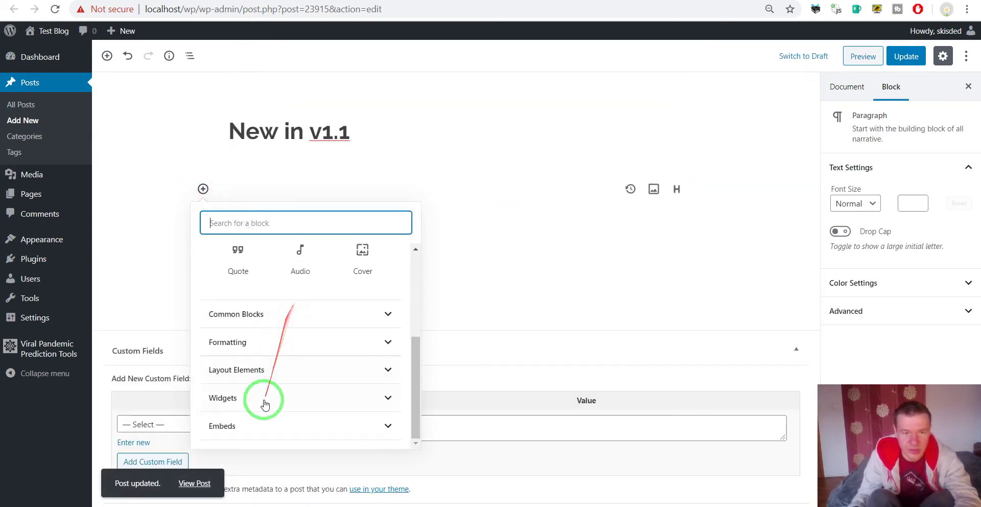
click(250, 428)
scroll(246, 376, down, 3)
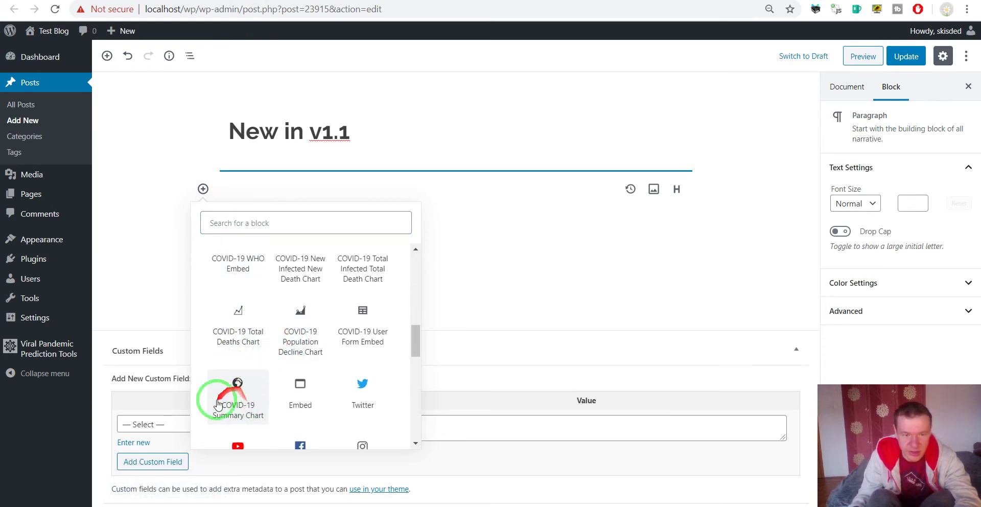
click(244, 411)
Look through the Summary Chart block's settings, keep the defaults, and update the post to check its reloaded live page
scroll(267, 246, down, 6)
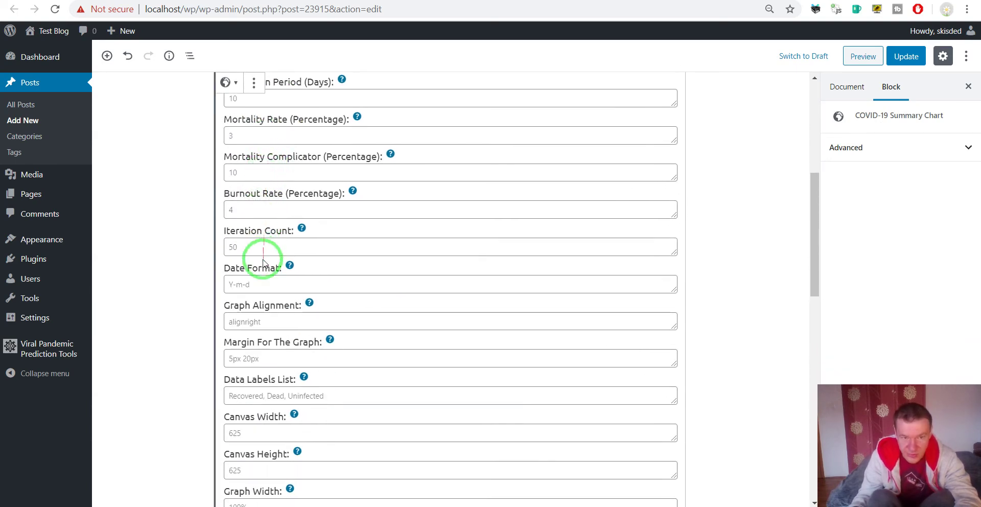
scroll(263, 262, down, 6)
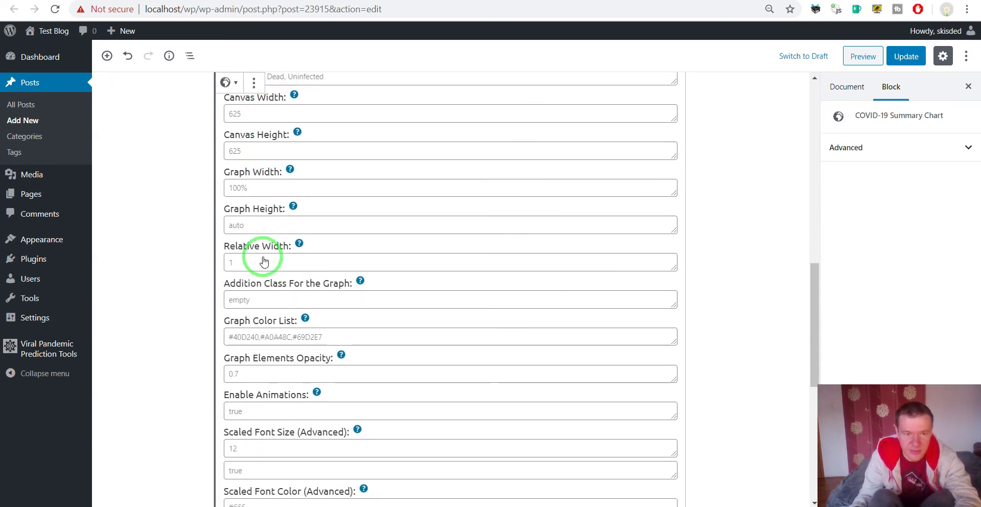
scroll(264, 262, down, 6)
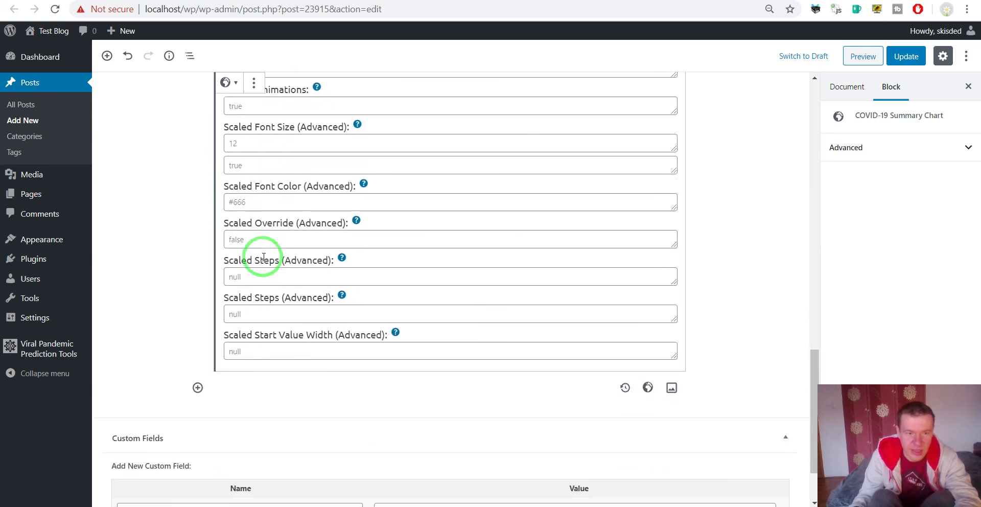
scroll(263, 257, up, 8)
click(915, 59)
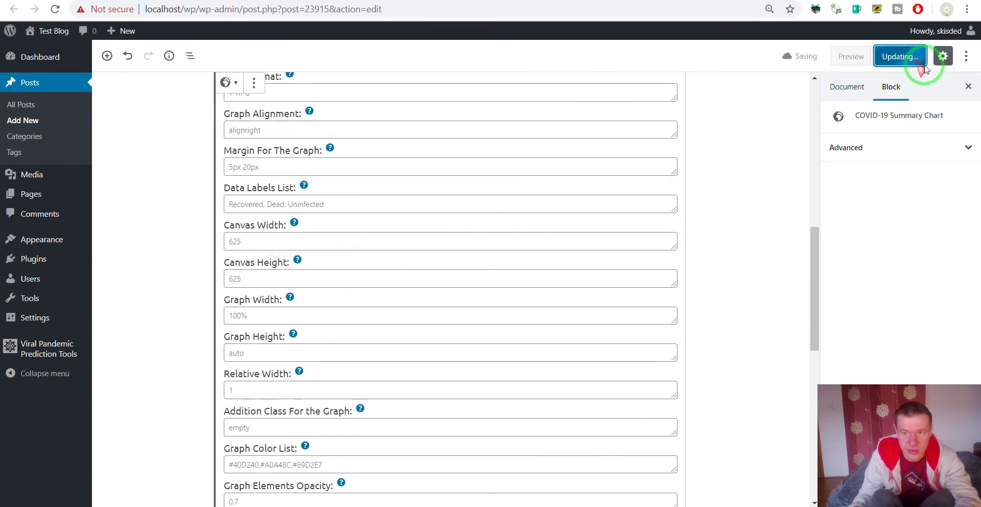
click(14, 9)
click(52, 9)
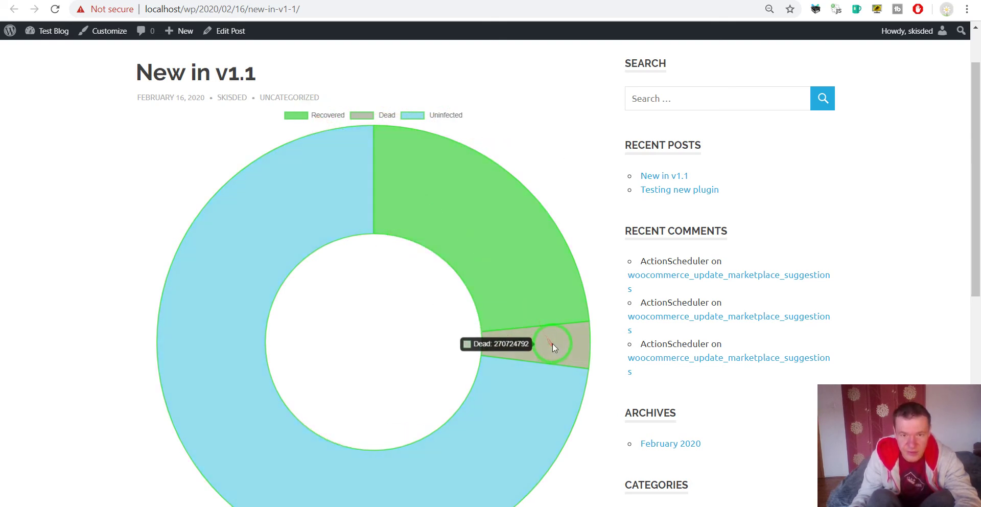
Toggle the Recovered and Dead segments of the live doughnut chart and hide the Uninfected segment
click(322, 115)
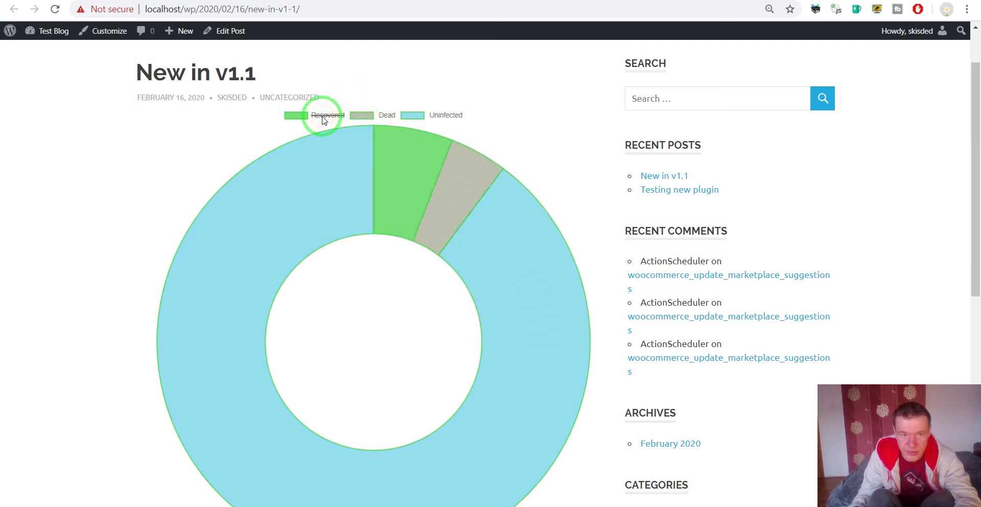
click(388, 116)
click(339, 115)
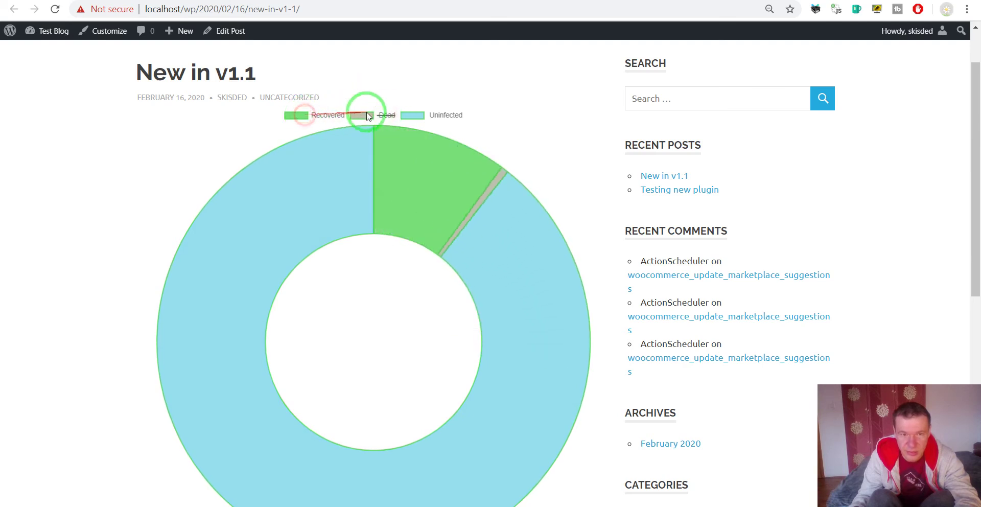
click(446, 117)
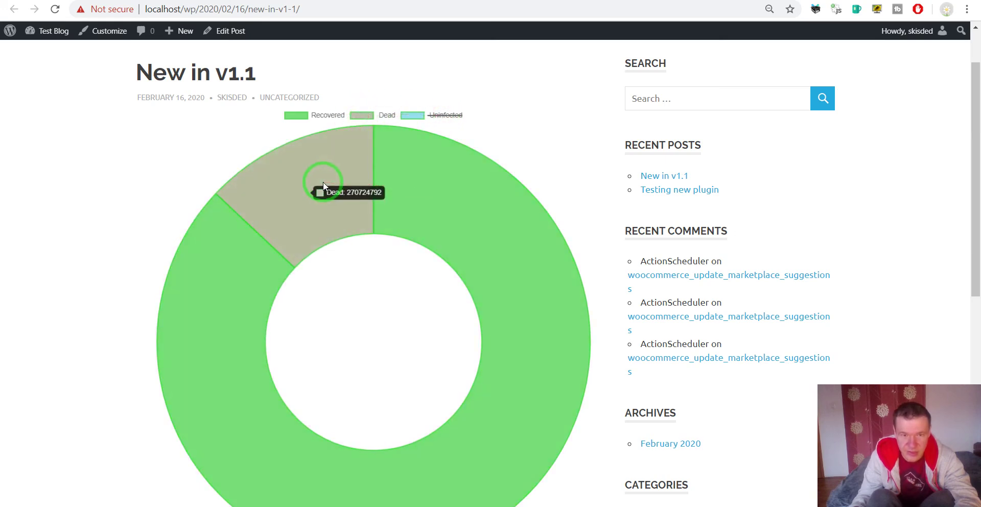
Return to the post editor, set the Summary Chart block's Mortality Rate to 50, and update the post
click(272, 2)
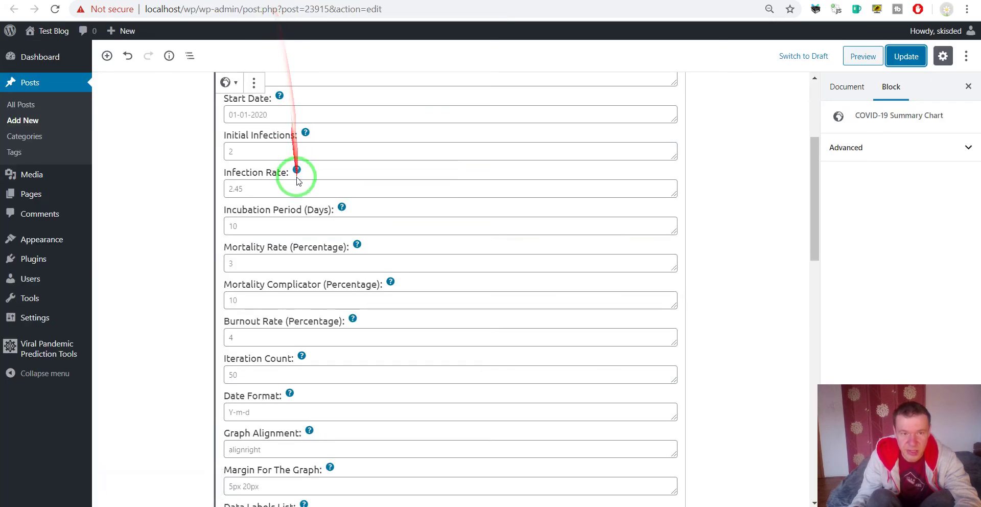
scroll(296, 175, down, 3)
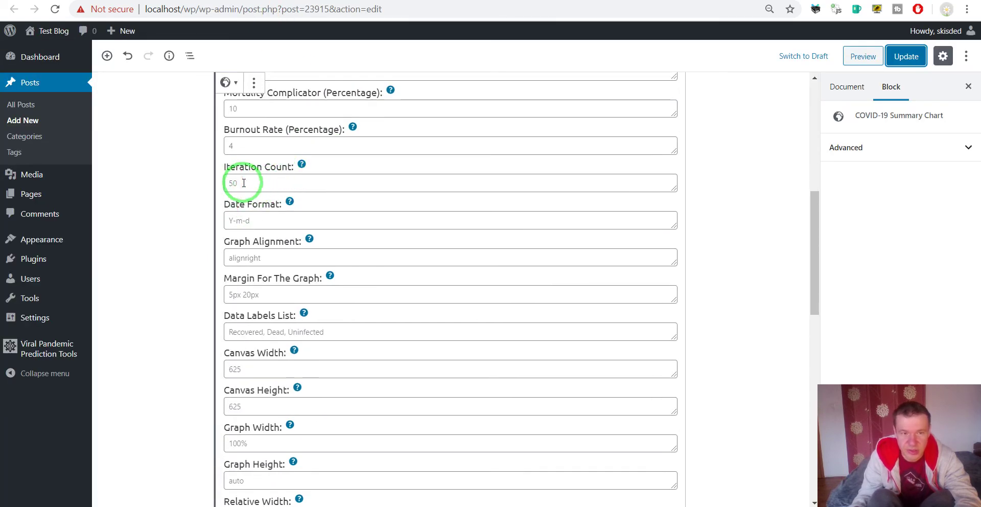
scroll(245, 184, up, 5)
scroll(240, 180, down, 2)
click(242, 263)
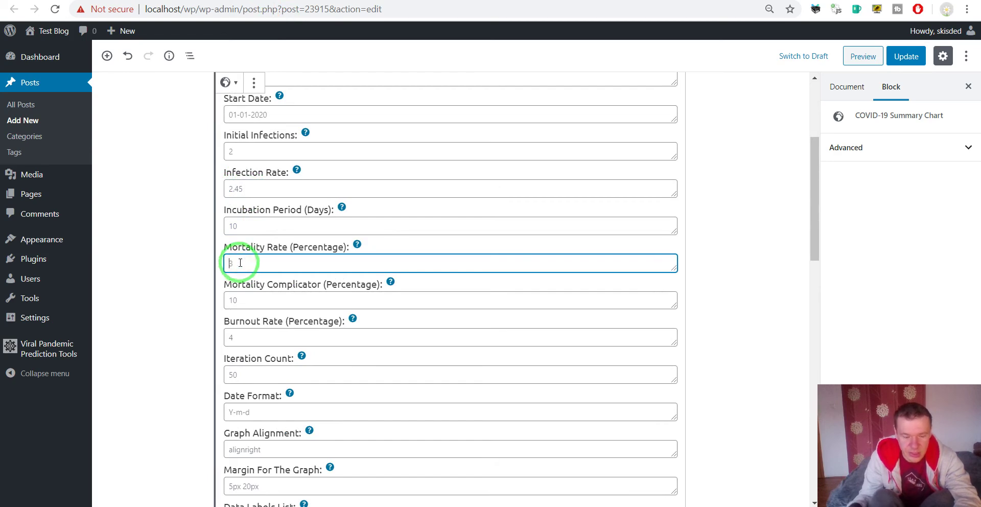
scroll(240, 262, down, 15)
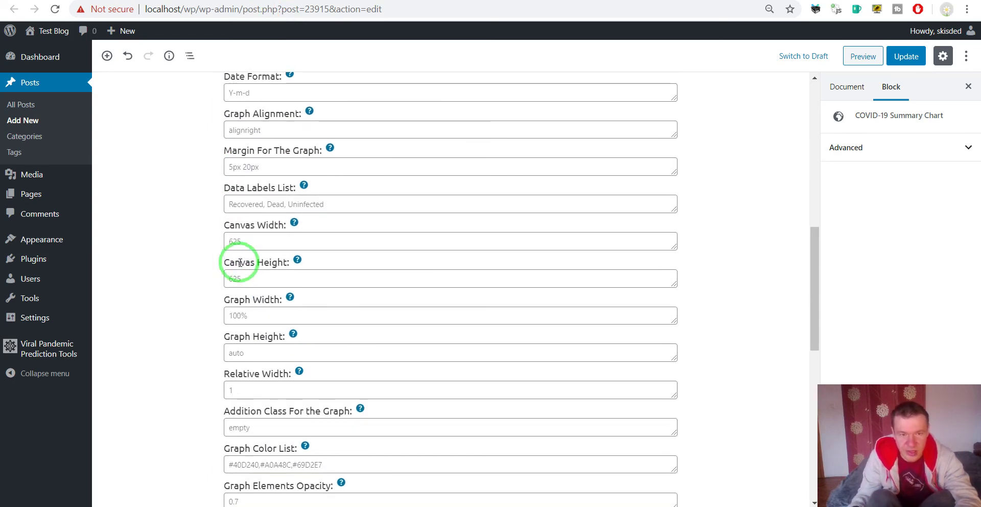
click(903, 56)
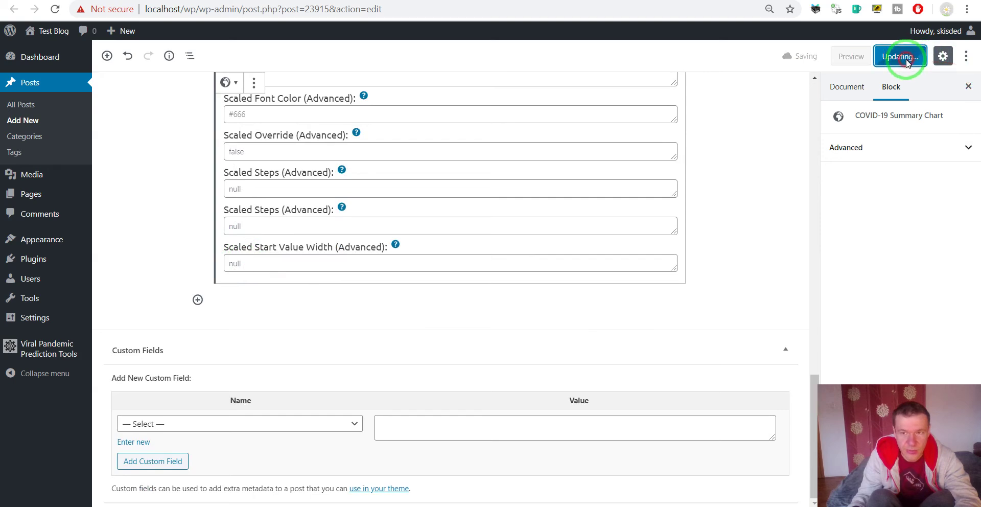
scroll(451, 167, up, 20)
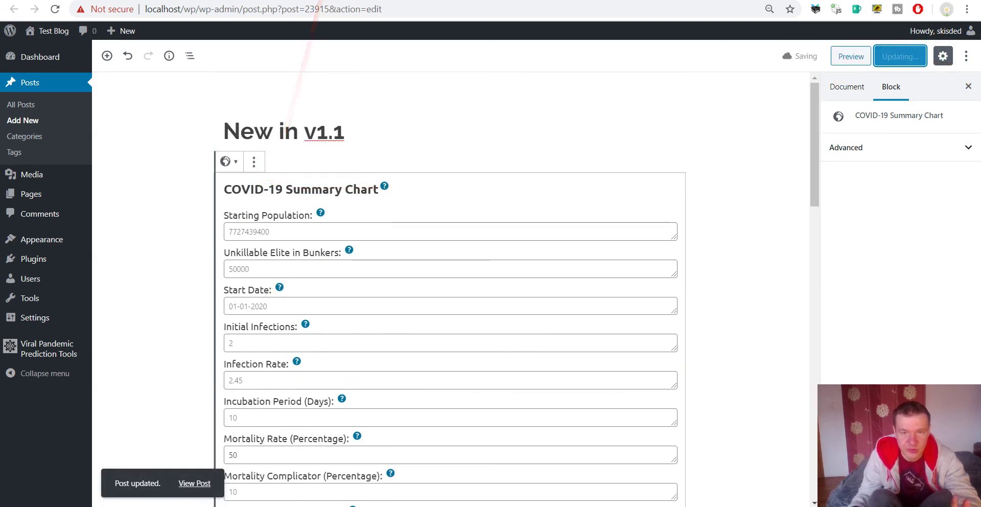
Reload the live post and hide the chart's Uninfected segment to compare the Recovered and Dead shares
click(358, 1)
click(45, 10)
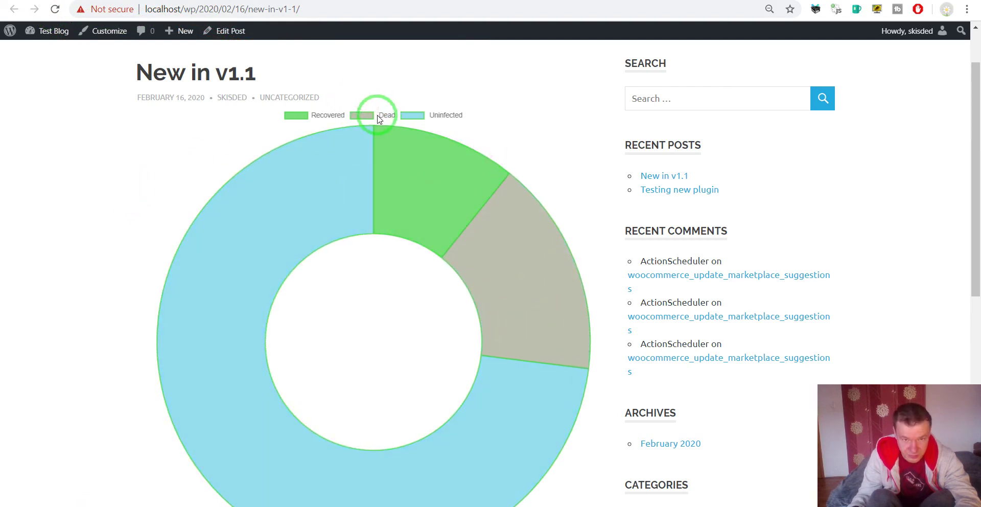
mouse_move(505, 220)
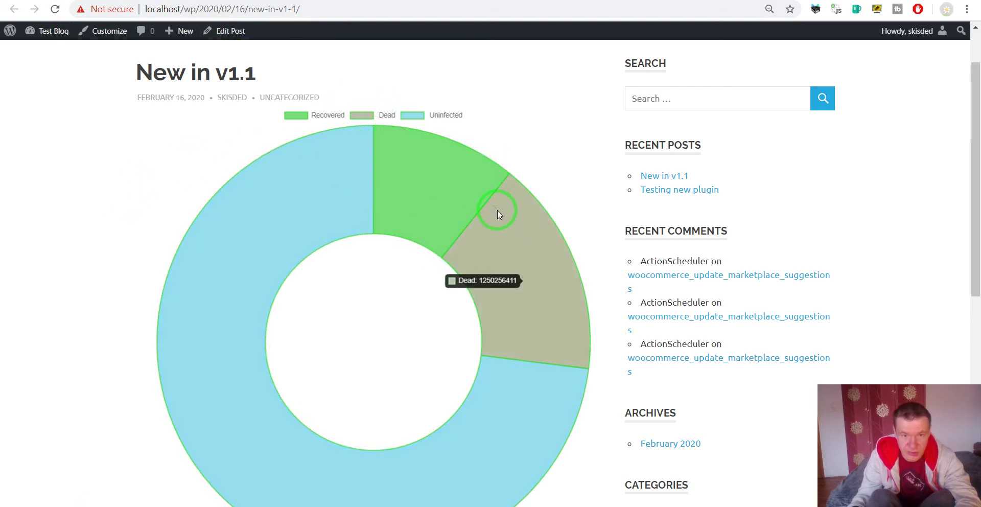
click(429, 119)
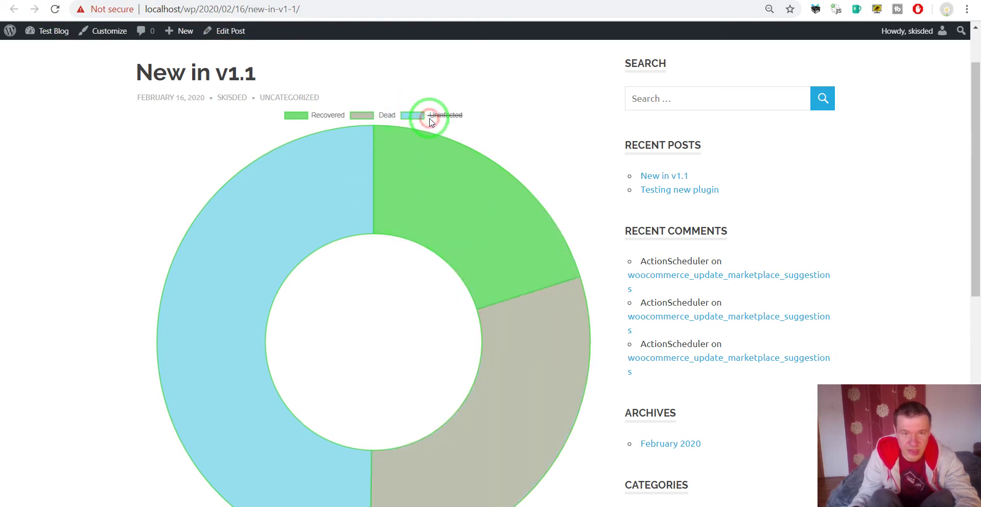
mouse_move(317, 235)
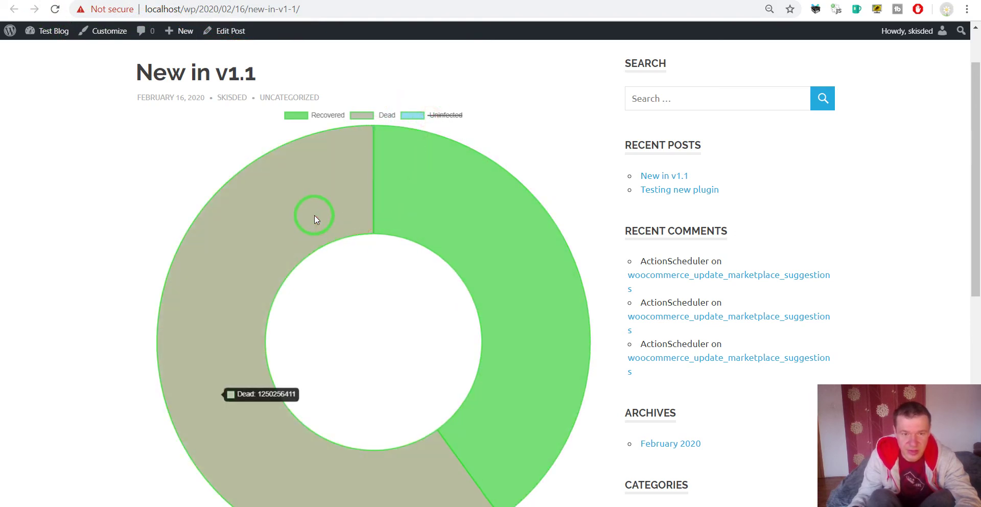
Back in the editor, set the Summary Chart block's Infection Rate to 10 and update the post
key(alt+Left)
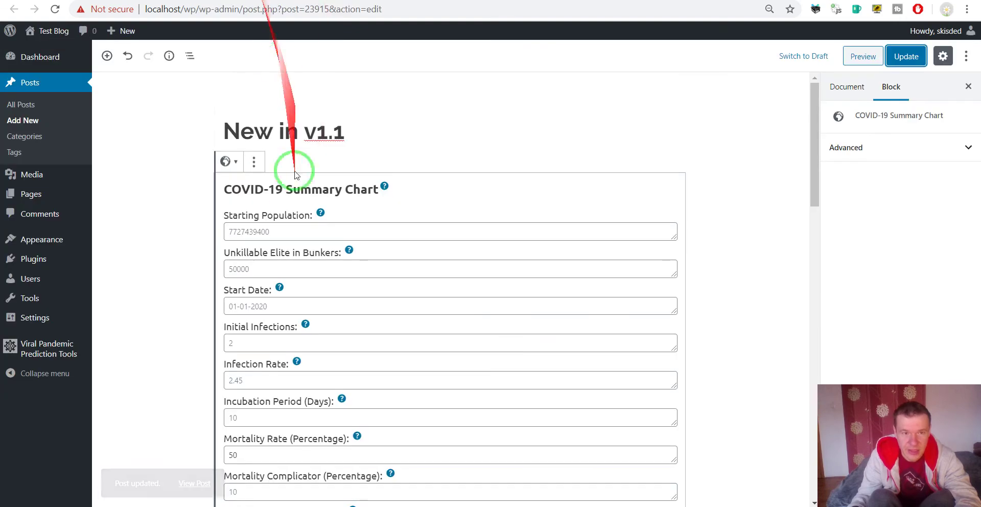
scroll(248, 276, down, 3)
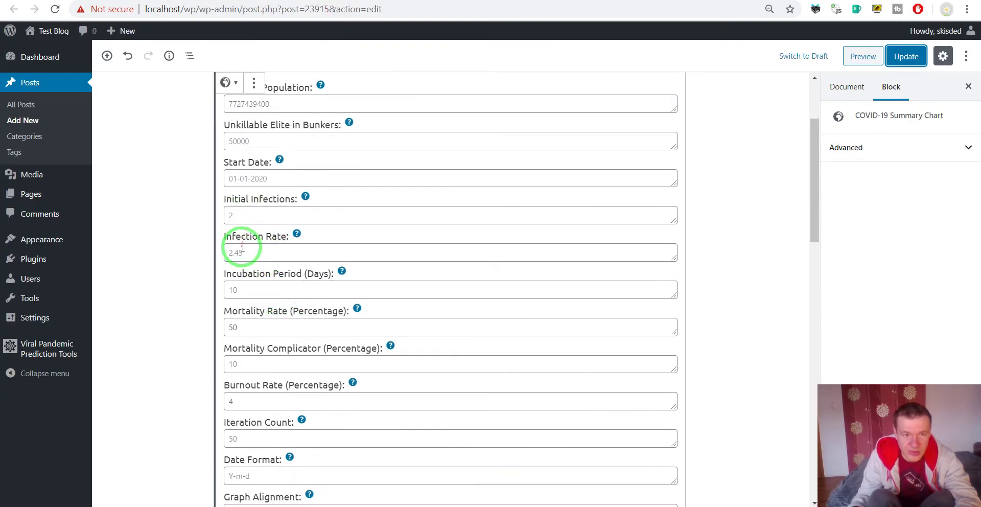
click(231, 253)
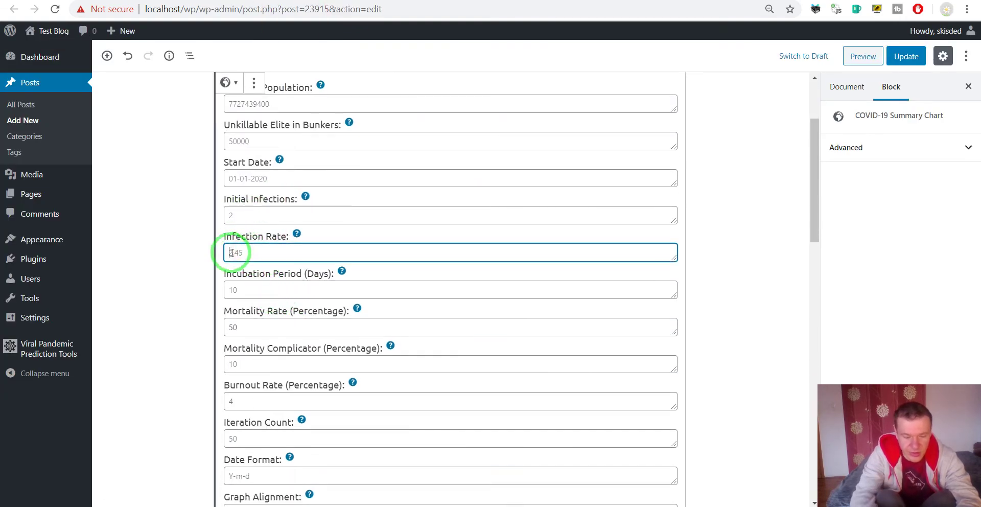
key(Delete)
key(Delete)
key(Delete)
key(Delete)
text(10)
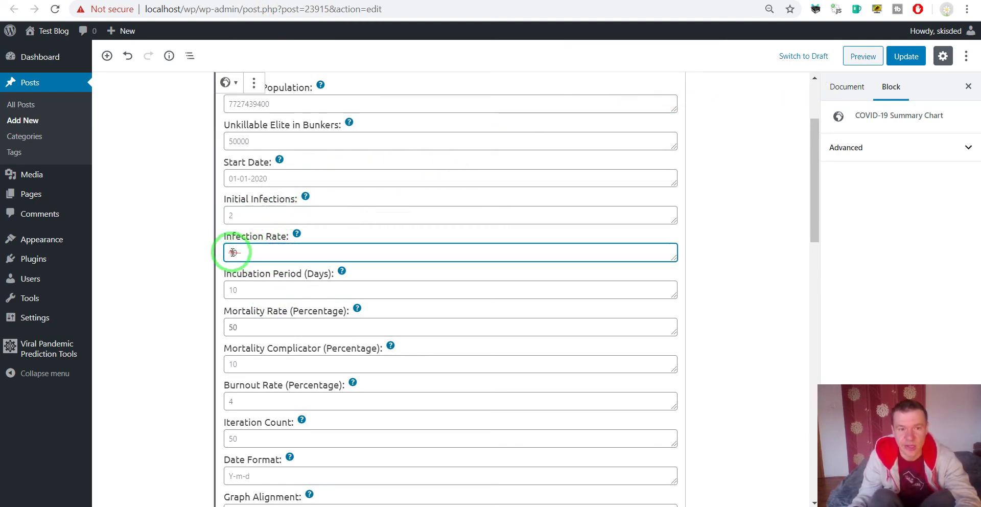
click(906, 56)
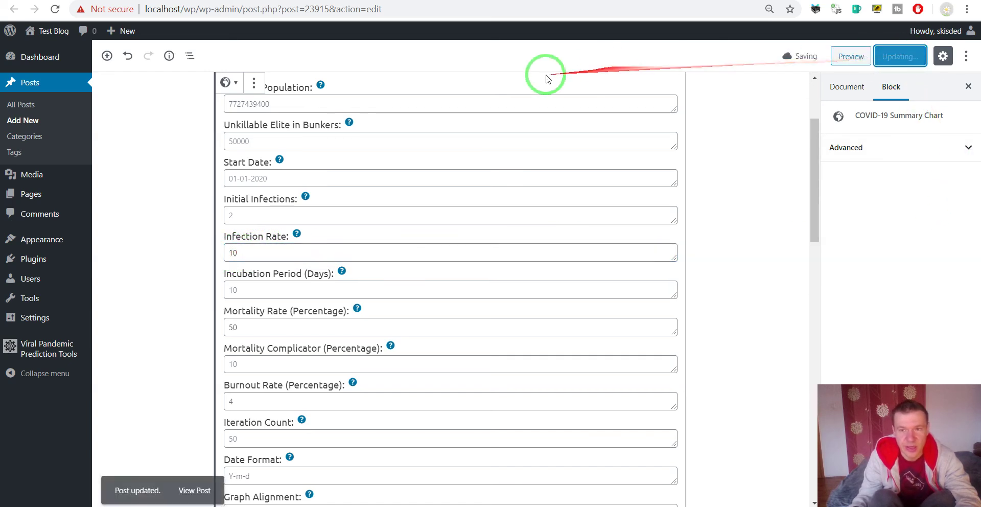
Reload the live post and compare its doughnut chart with the block's settings in the editor
click(317, 0)
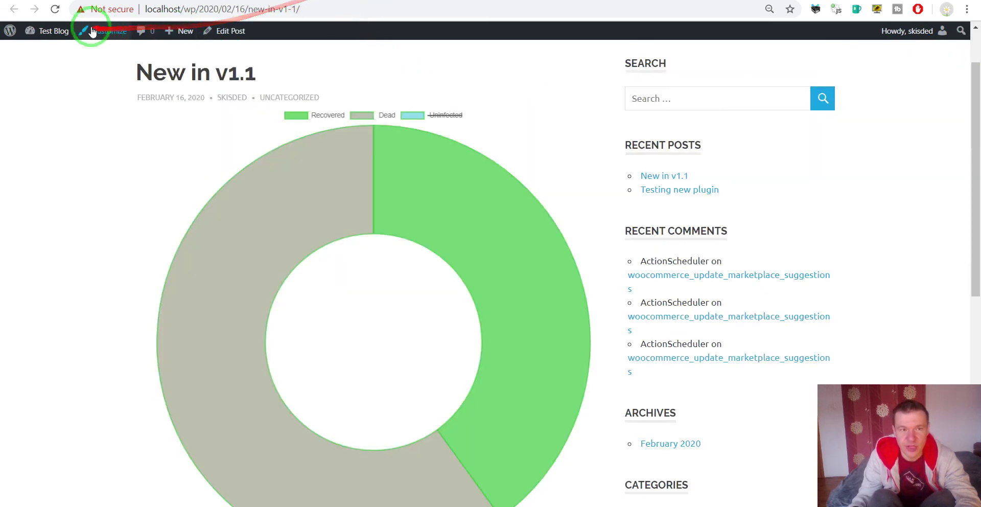
click(54, 9)
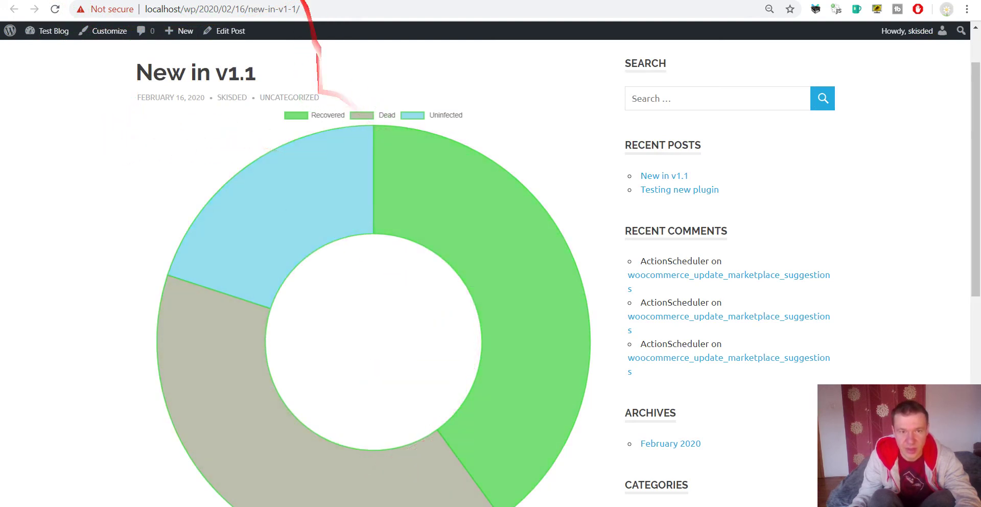
click(258, 1)
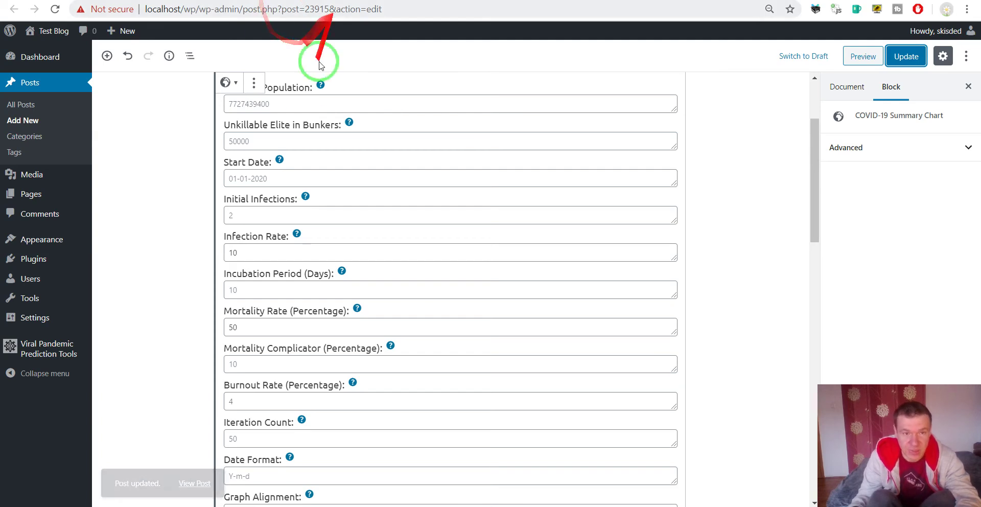
scroll(157, 261, down, 3)
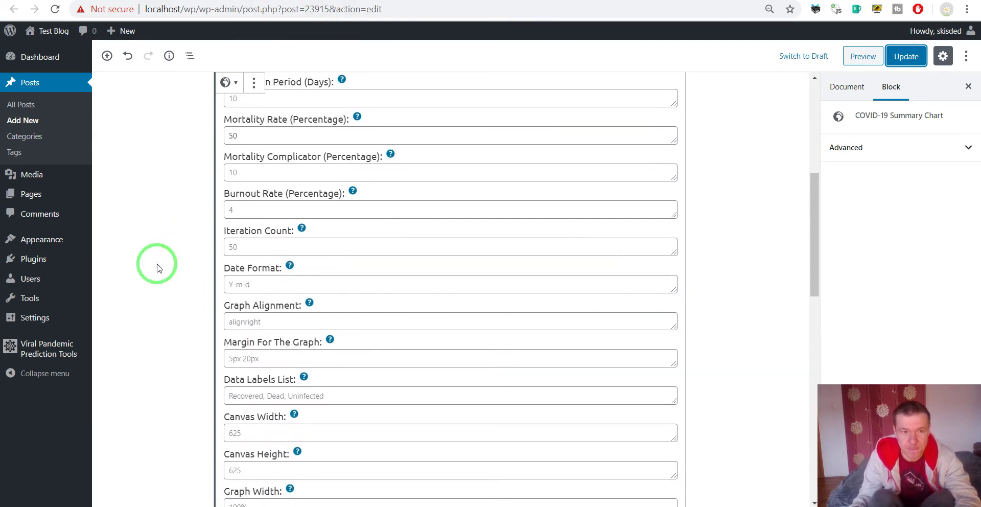
click(404, 1)
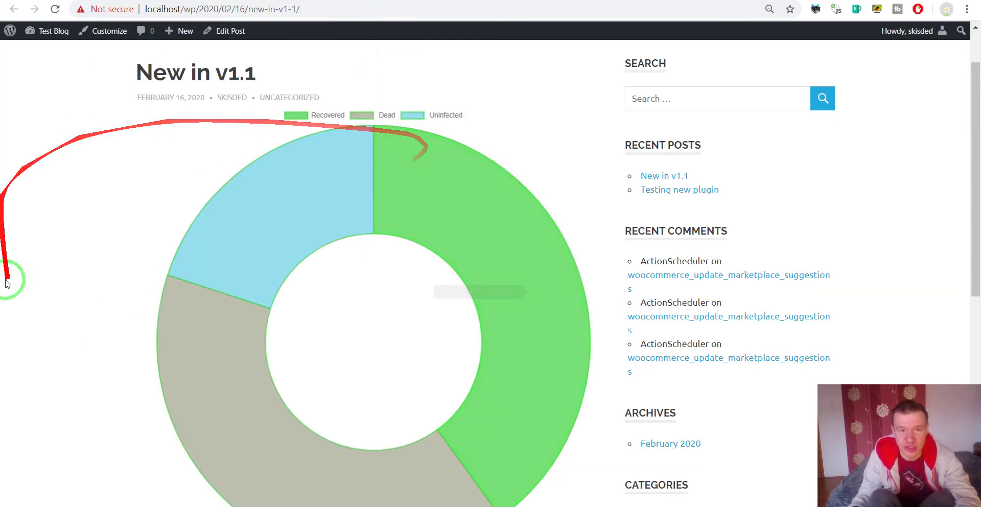
click(215, 1)
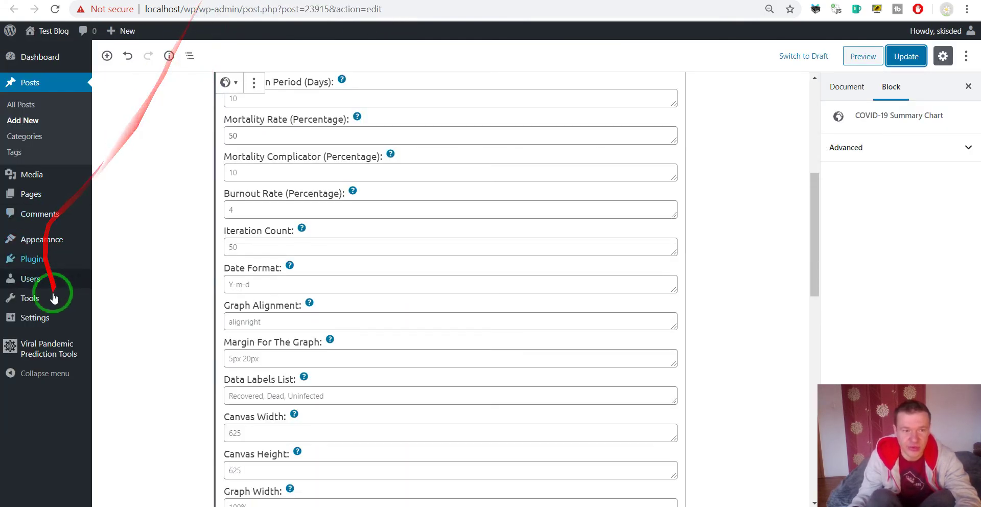
Open the Viral Pandemic Prediction Tools settings page and review the shortcode parameters down to the sample disease data
click(39, 356)
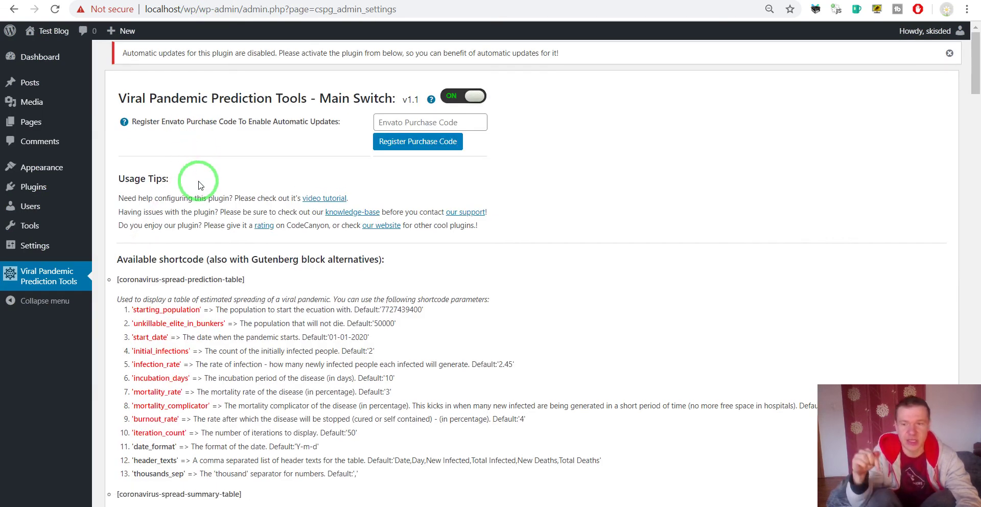
scroll(316, 160, down, 10)
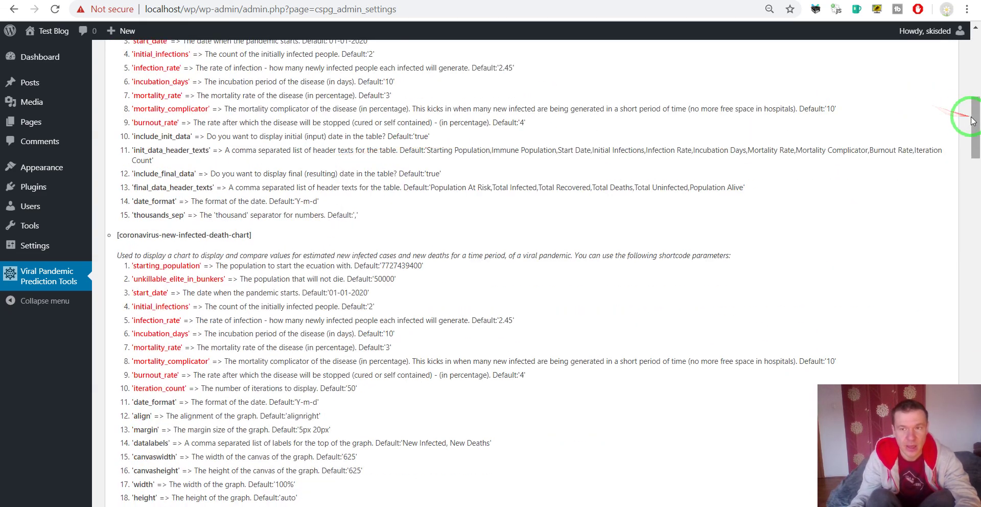
drag(977, 114, 971, 211)
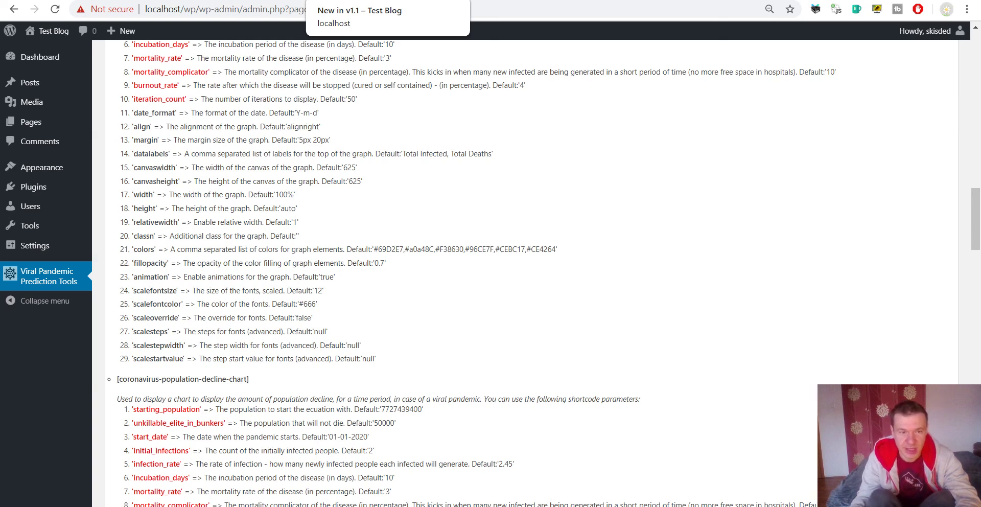
click(976, 253)
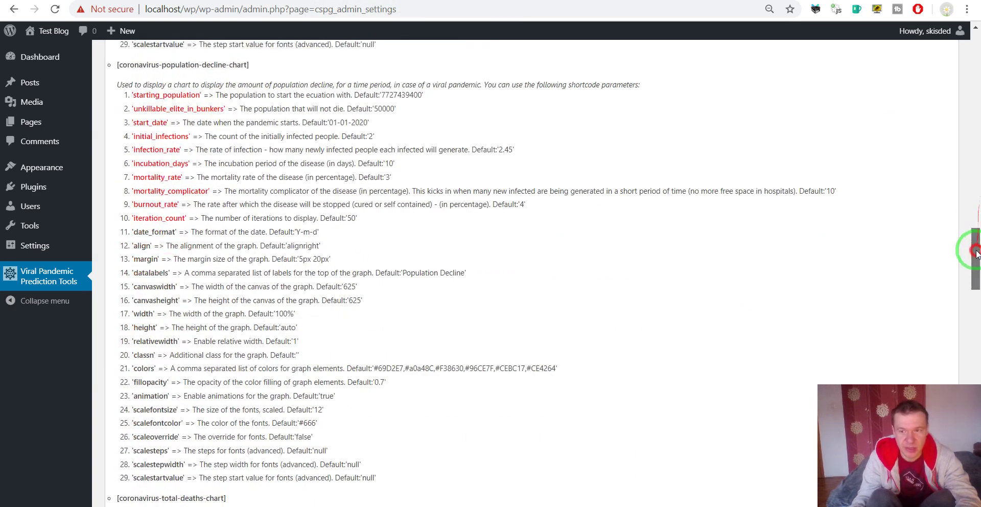
drag(976, 253, 971, 423)
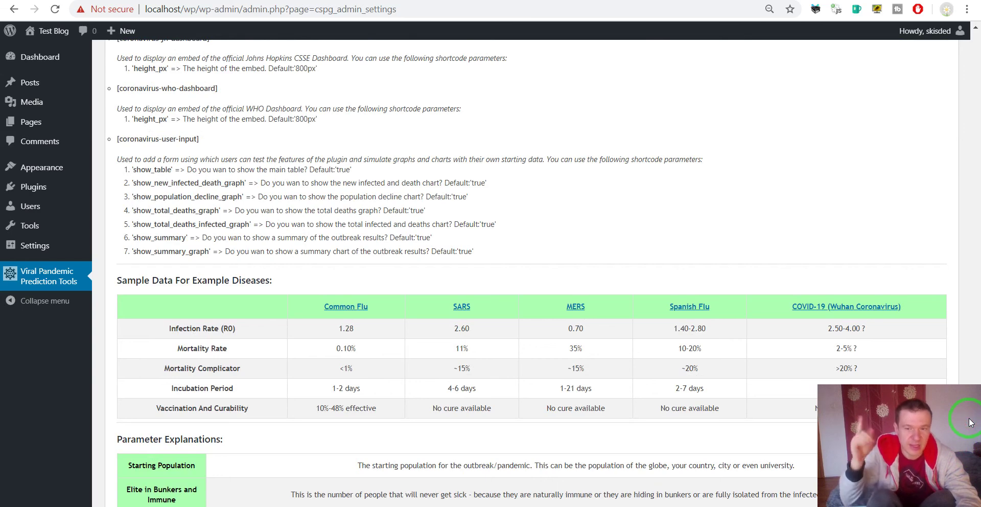
click(676, 2)
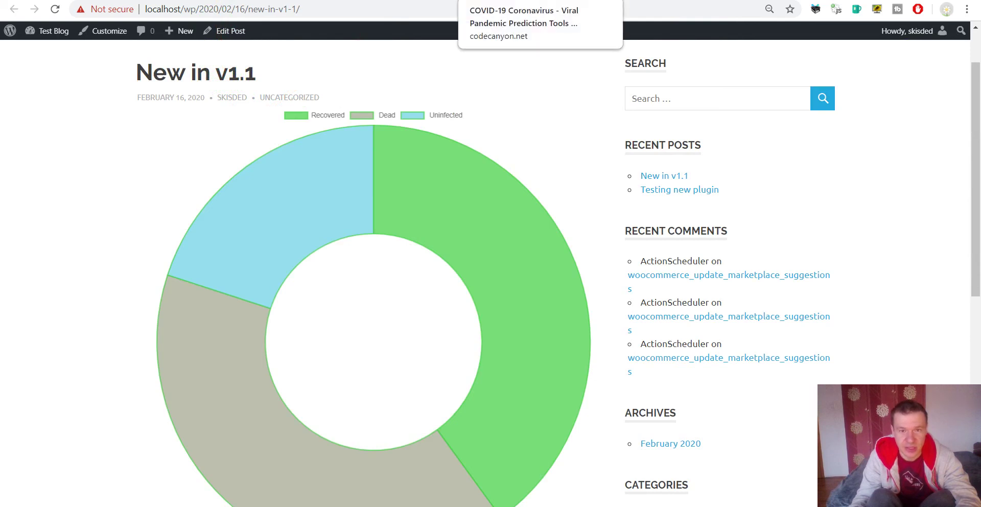
click(440, 1)
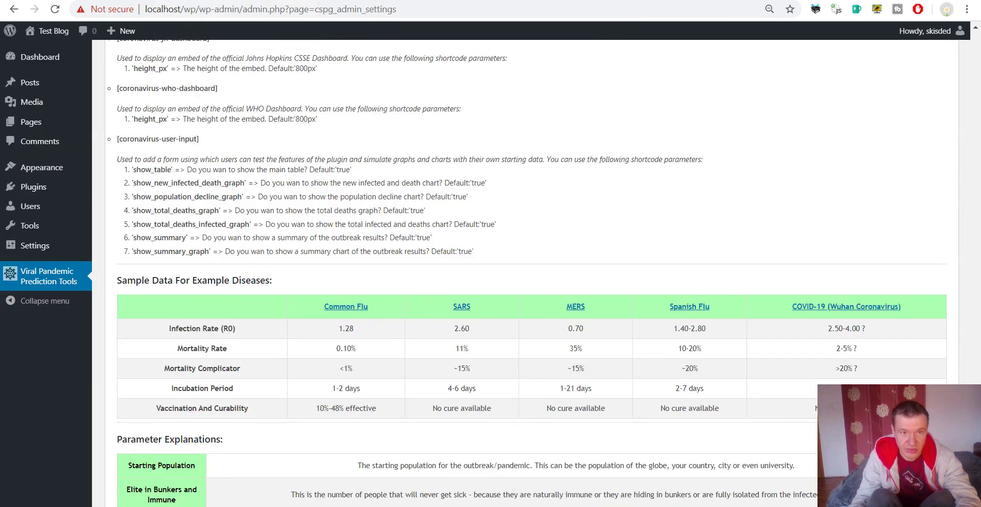